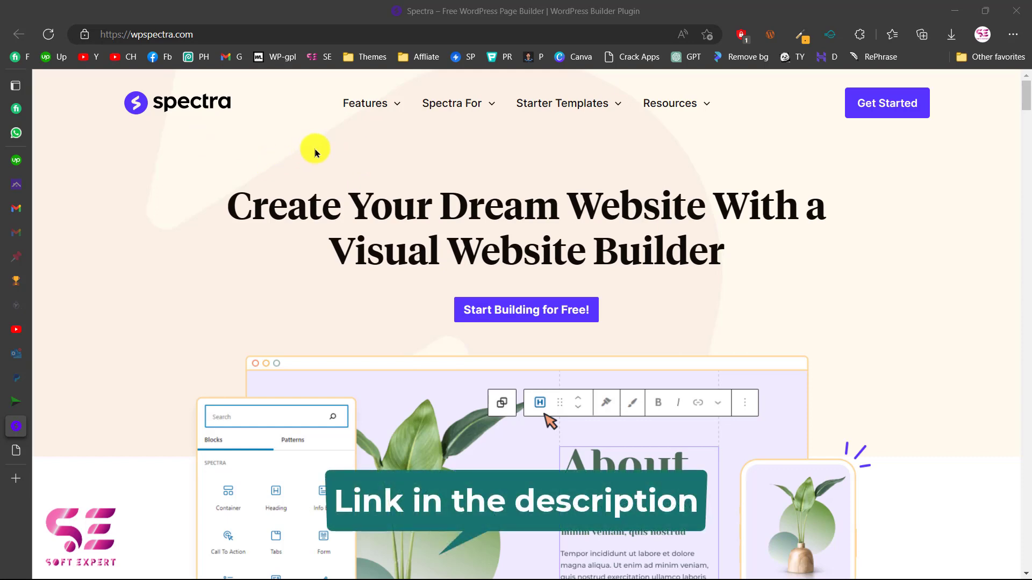
Look through the Spectra website's navigation entries and the home page's features, pre-built website categories, performance and template sections.
{"action": "mouse_move", "coordinate": [363, 106]}
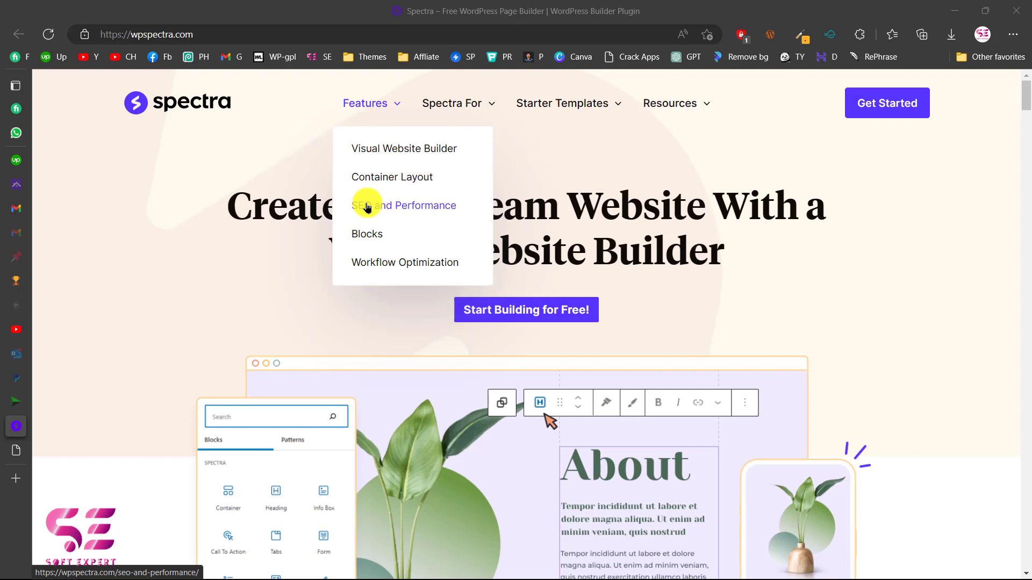
{"action": "mouse_move", "coordinate": [454, 105]}
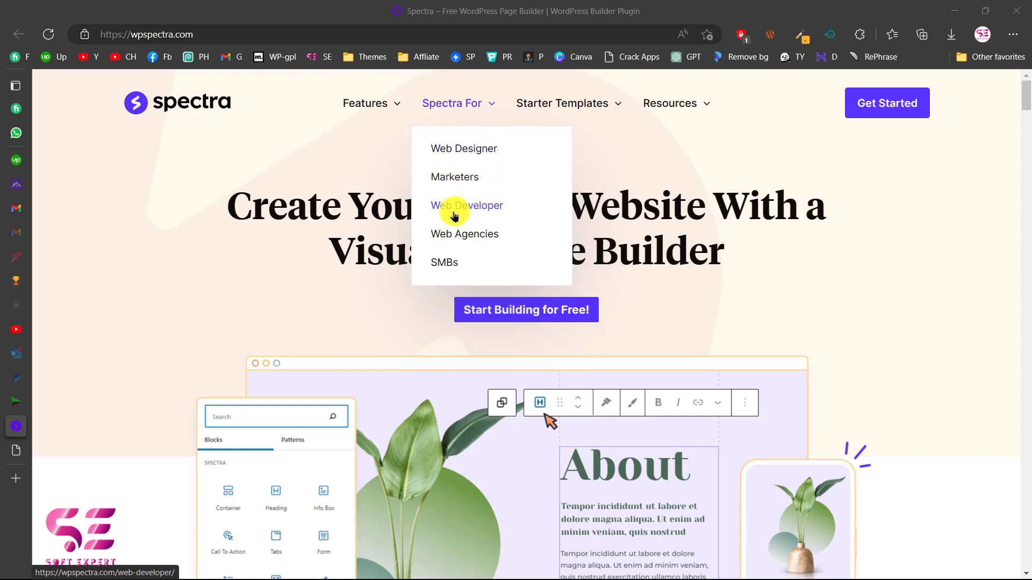
{"action": "mouse_move", "coordinate": [550, 107]}
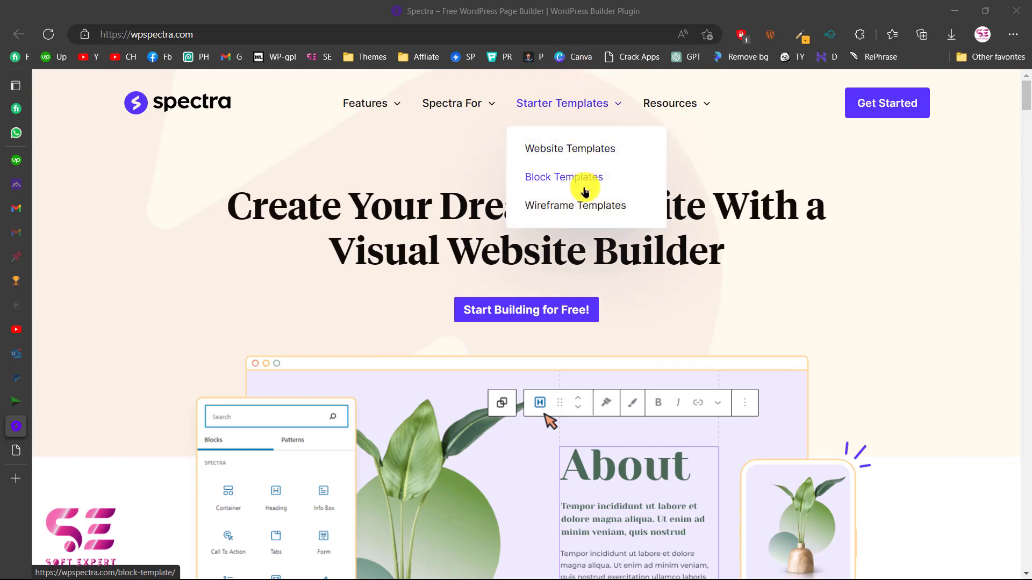
{"action": "mouse_move", "coordinate": [669, 103]}
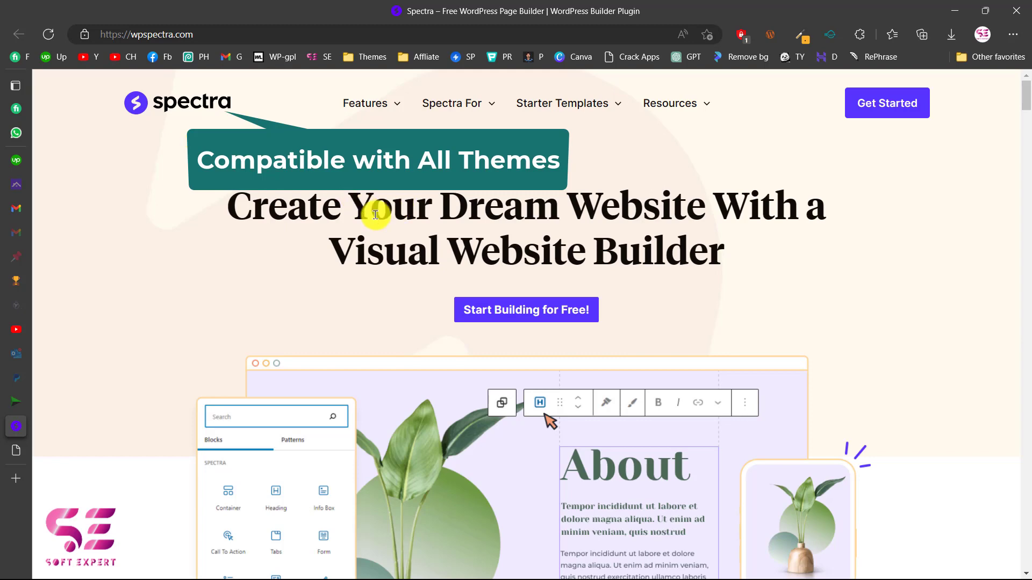
{"action": "scroll", "coordinate": [503, 256], "scroll_direction": "down", "scroll_amount": 10}
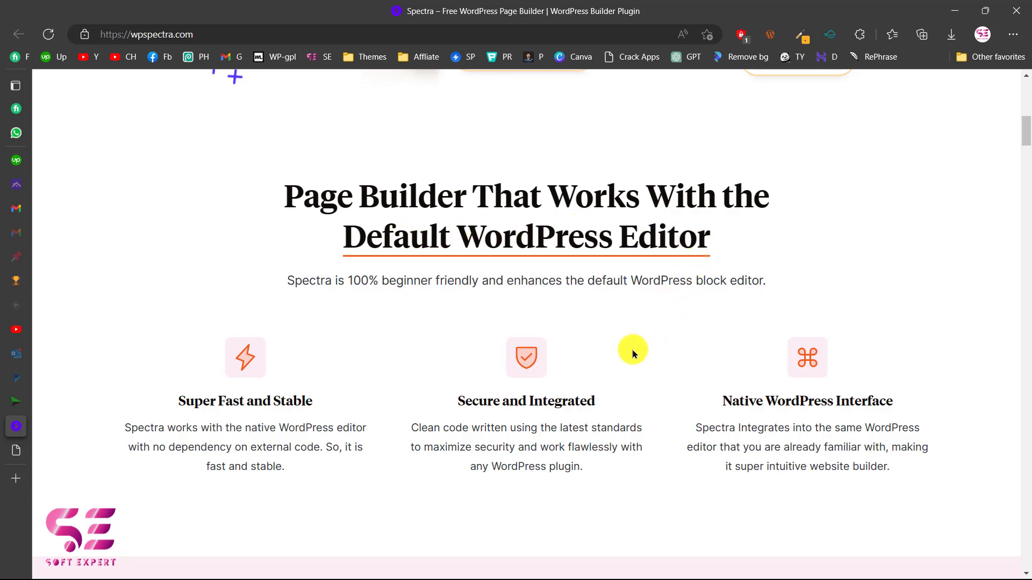
{"action": "scroll", "coordinate": [632, 352], "scroll_direction": "down", "scroll_amount": 1}
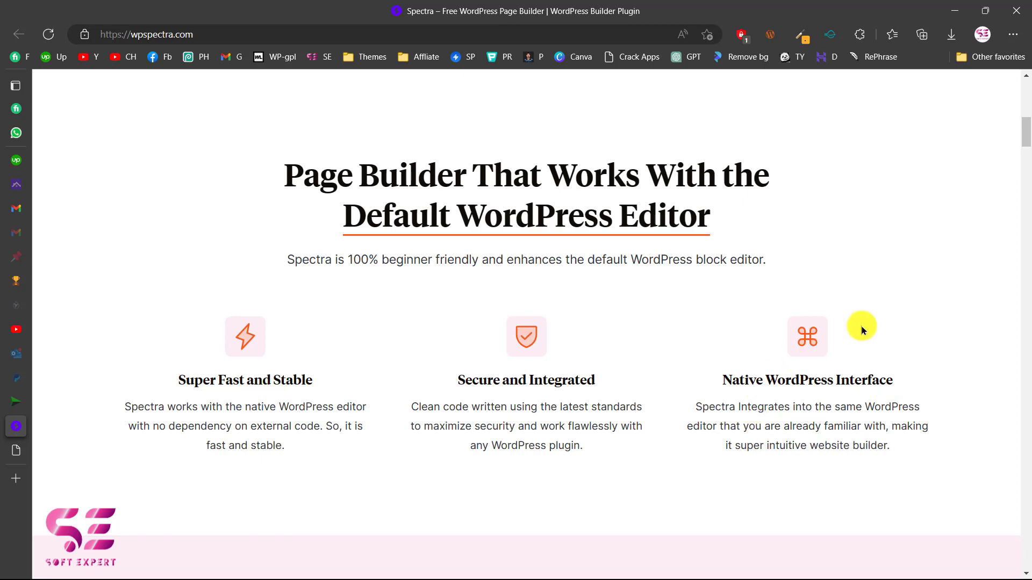
{"action": "scroll", "coordinate": [846, 442], "scroll_direction": "down", "scroll_amount": 1}
{"action": "scroll", "coordinate": [846, 442], "scroll_direction": "down", "scroll_amount": 8}
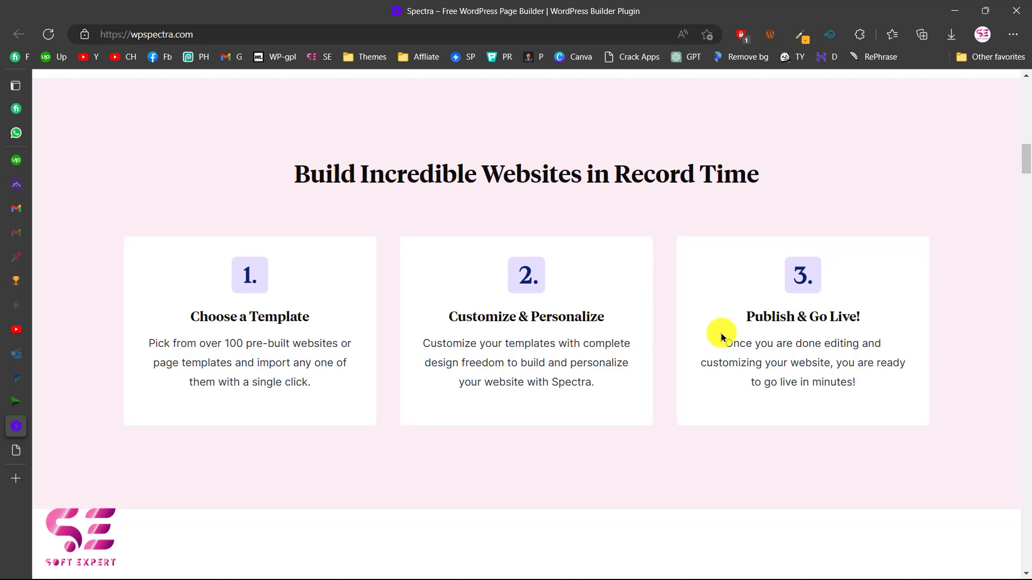
{"action": "scroll", "coordinate": [721, 337], "scroll_direction": "down", "scroll_amount": 8}
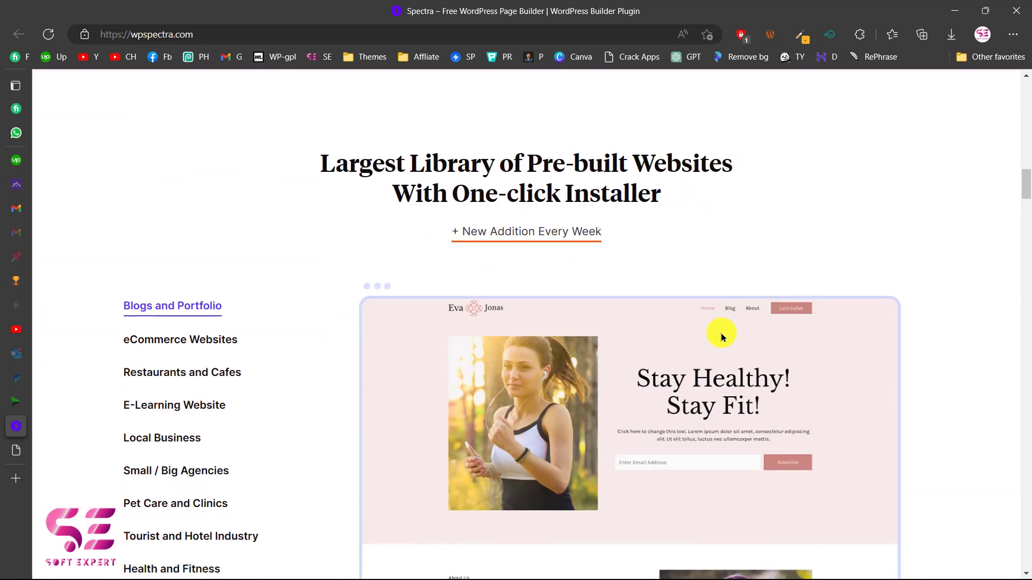
{"action": "scroll", "coordinate": [721, 337], "scroll_direction": "down", "scroll_amount": 1}
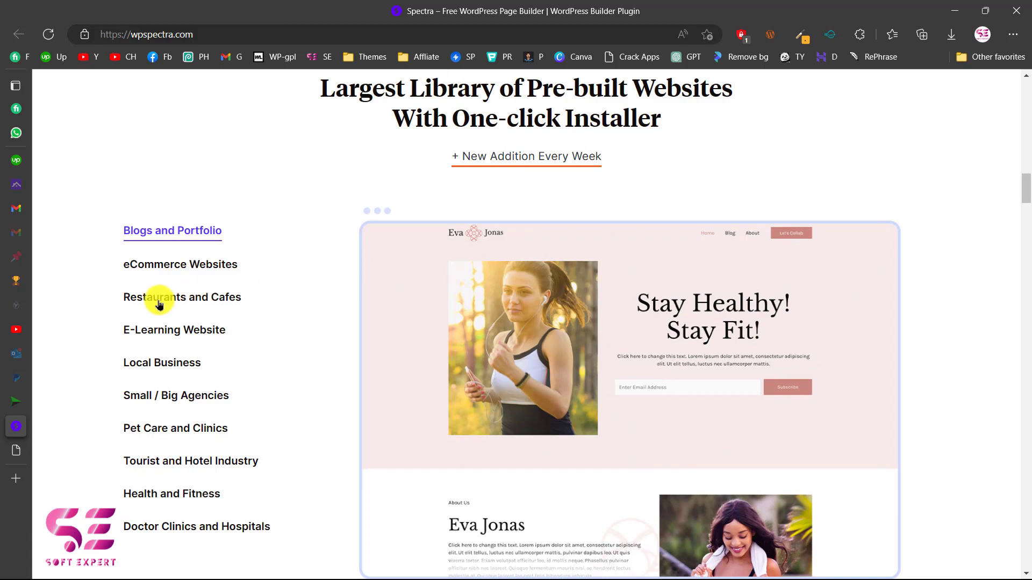
{"action": "scroll", "coordinate": [313, 393], "scroll_direction": "down", "scroll_amount": 1}
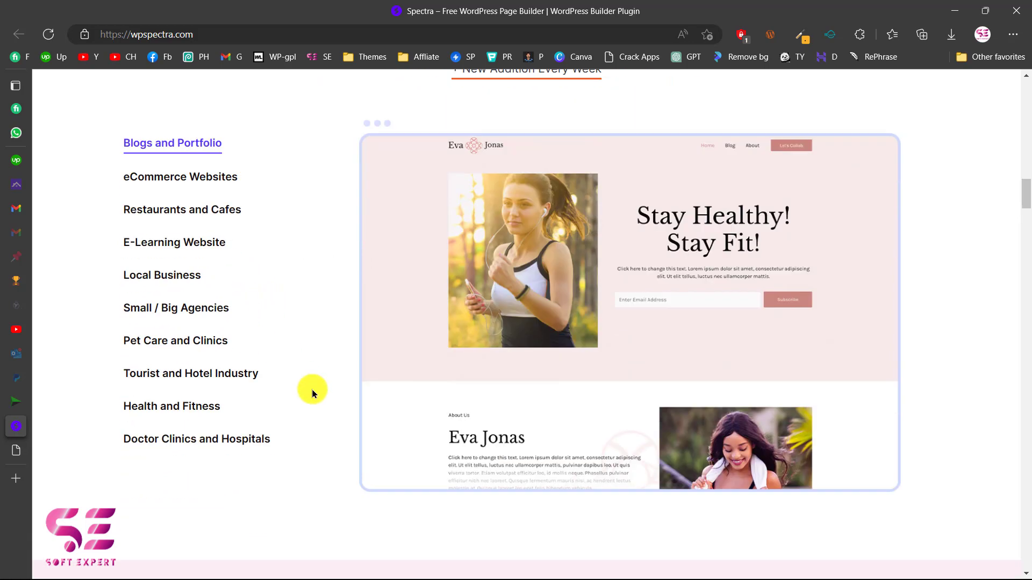
{"action": "scroll", "coordinate": [312, 394], "scroll_direction": "down", "scroll_amount": 10}
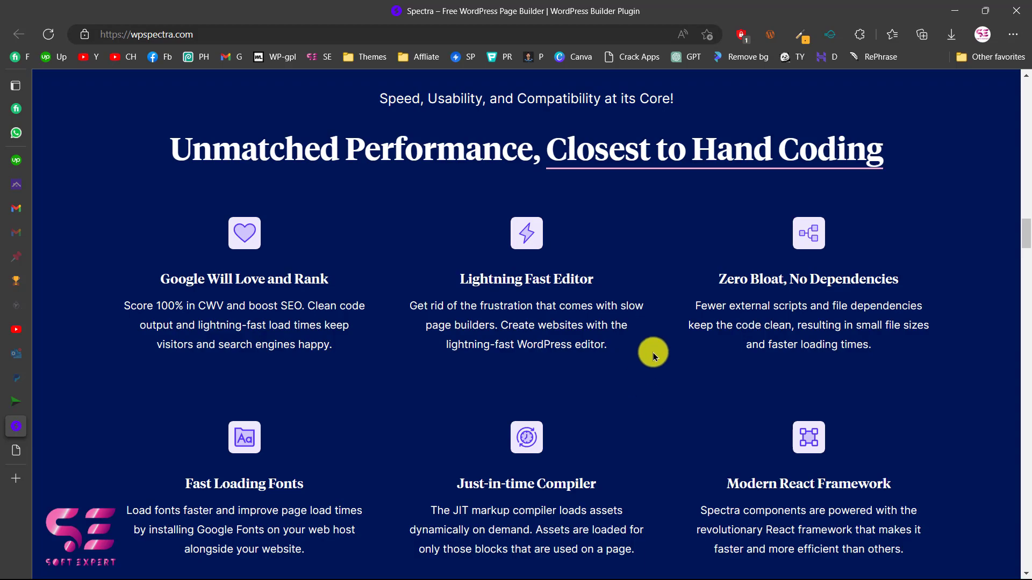
{"action": "scroll", "coordinate": [453, 378], "scroll_direction": "down", "scroll_amount": 10}
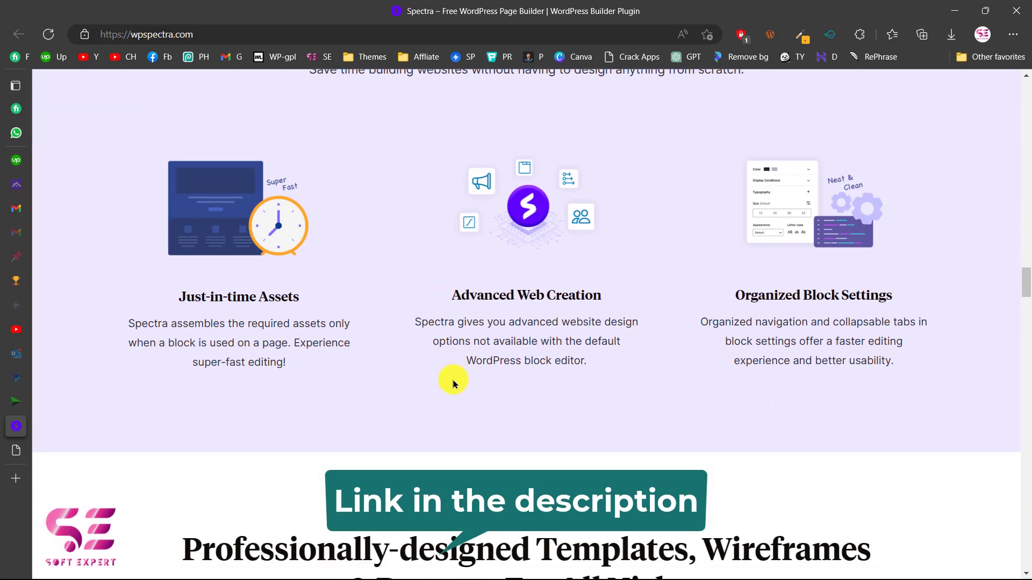
{"action": "scroll", "coordinate": [453, 383], "scroll_direction": "down", "scroll_amount": 15}
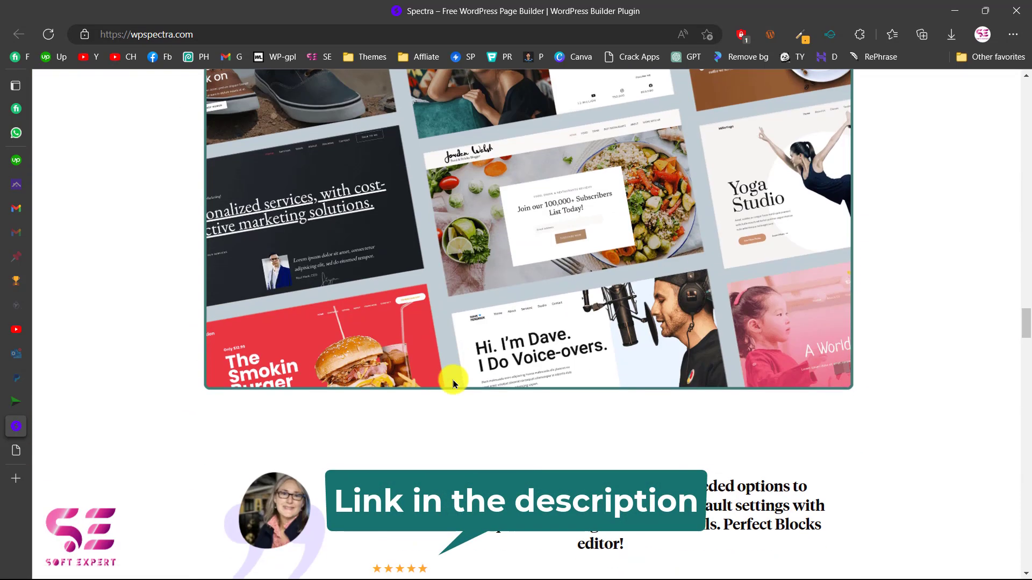
{"action": "scroll", "coordinate": [453, 383], "scroll_direction": "down", "scroll_amount": 10}
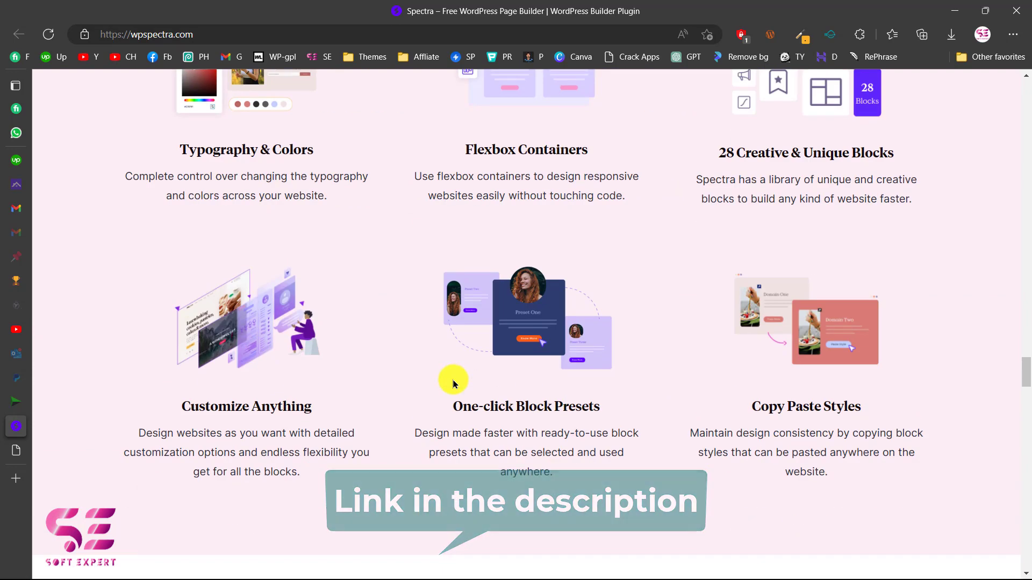
{"action": "scroll", "coordinate": [453, 383], "scroll_direction": "up", "scroll_amount": 20}
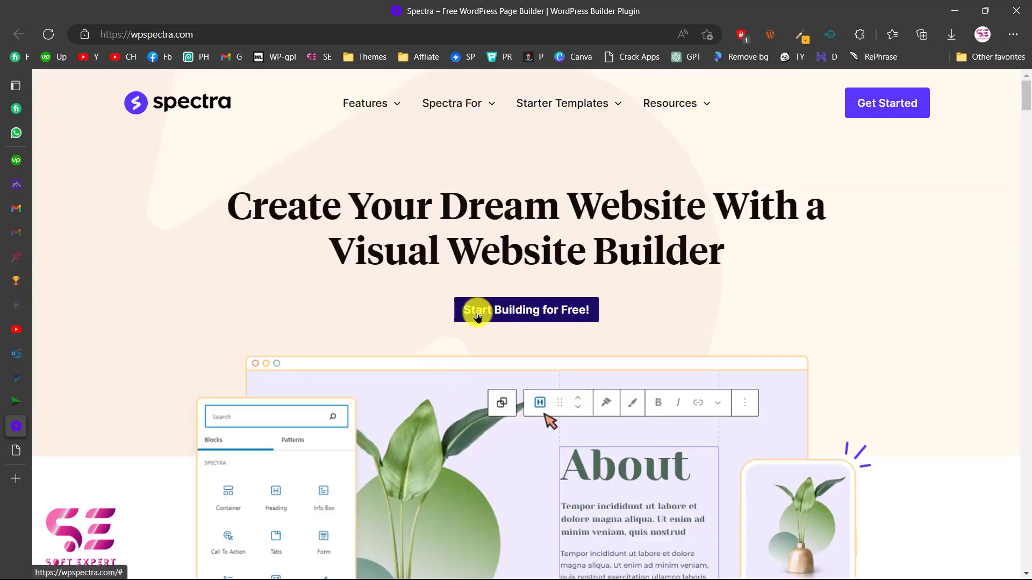
Download the free Spectra plugin by subscribing with a first name and an email address.
{"action": "left_click", "coordinate": [548, 315]}
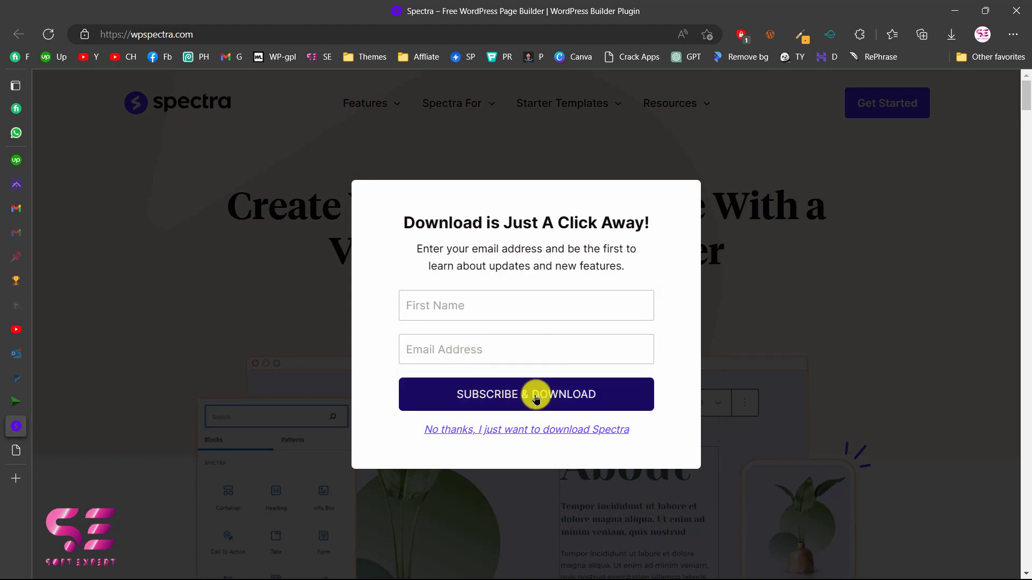
{"action": "left_click", "coordinate": [477, 305]}
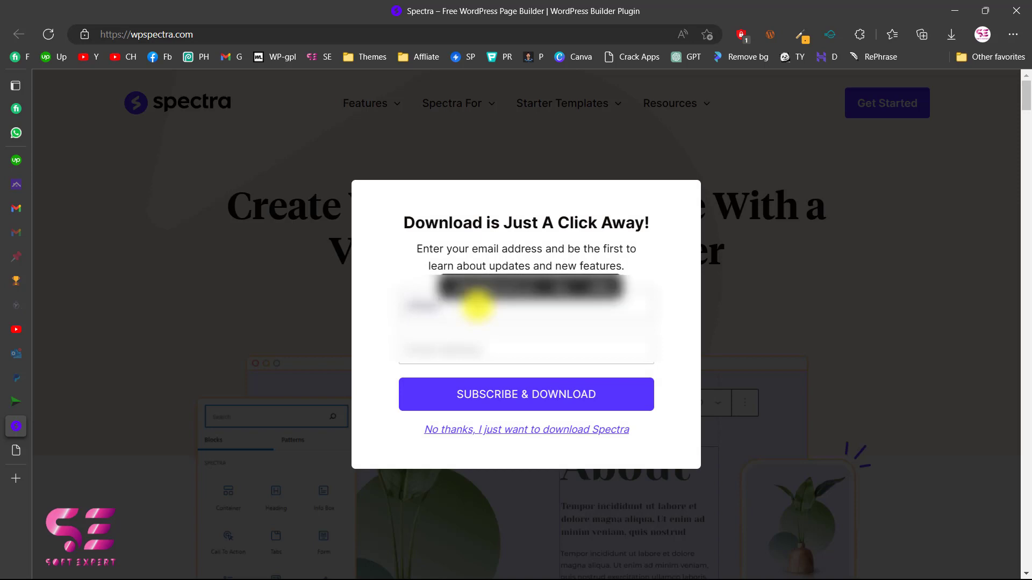
{"action": "left_click", "coordinate": [518, 404]}
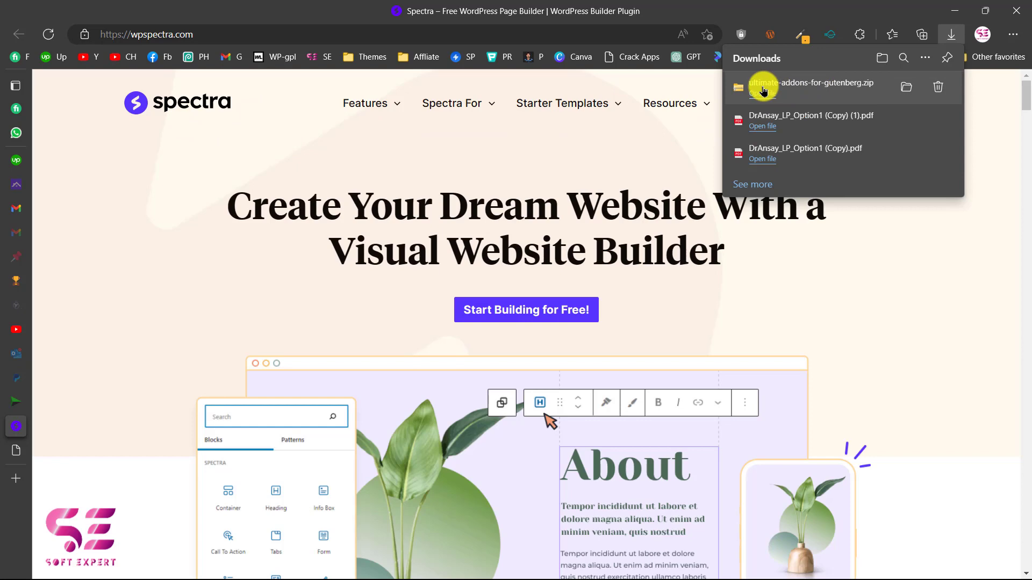
Switch to the WordPress dashboard and check the site's installed plugins and active theme.
{"action": "left_click", "coordinate": [16, 451]}
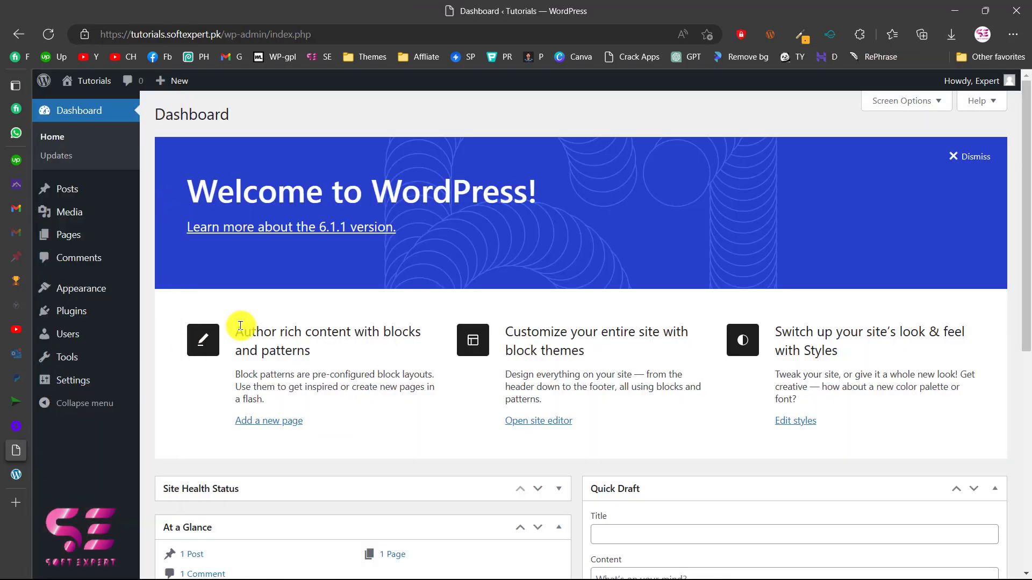
{"action": "left_click", "coordinate": [85, 310]}
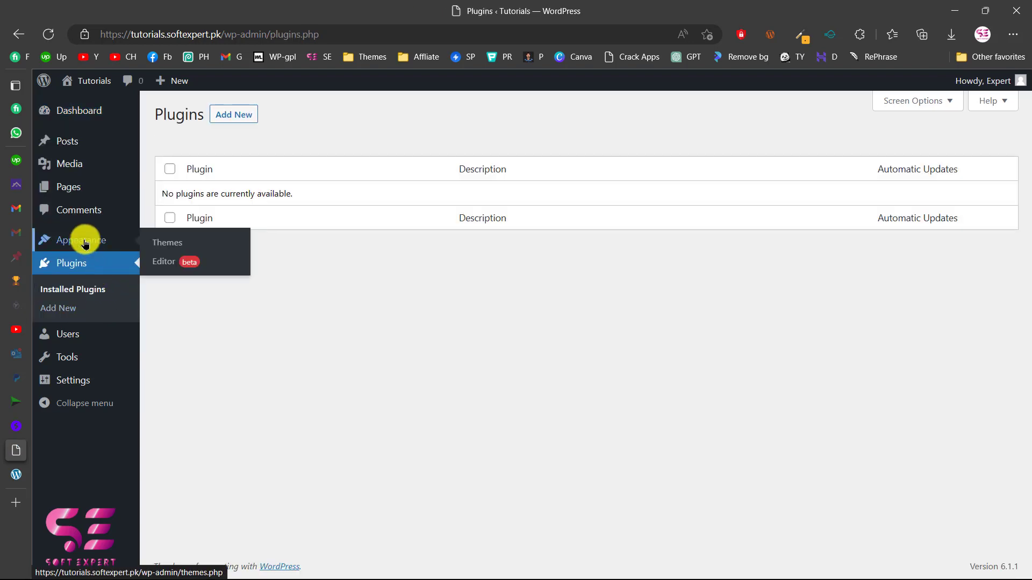
{"action": "left_click", "coordinate": [84, 241]}
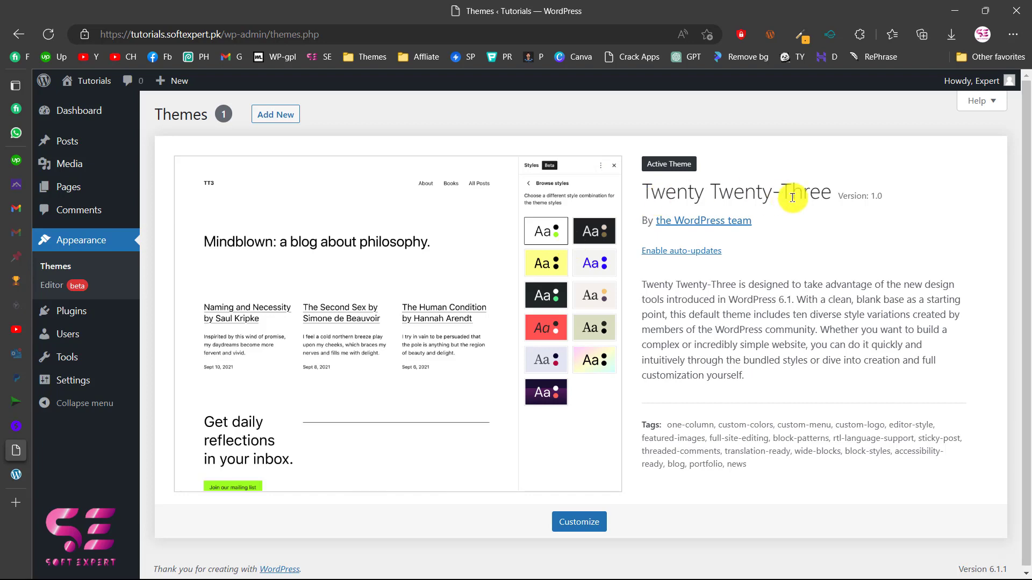
Upload ultimate-addons-for-gutenberg.zip from the Downloads folder as a new plugin, install and activate it, and pause its welcome video.
{"action": "mouse_move", "coordinate": [102, 313]}
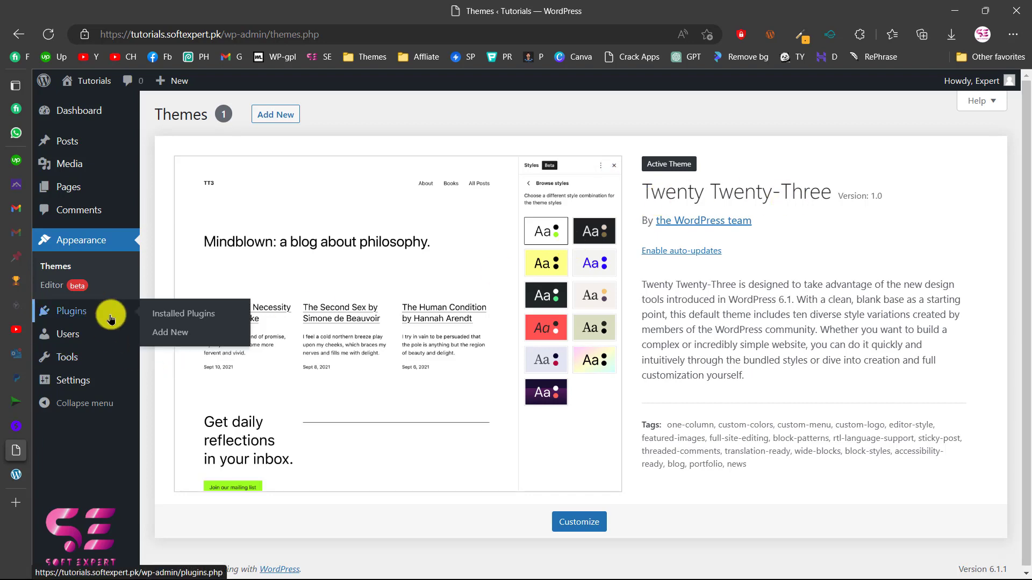
{"action": "left_click", "coordinate": [173, 333]}
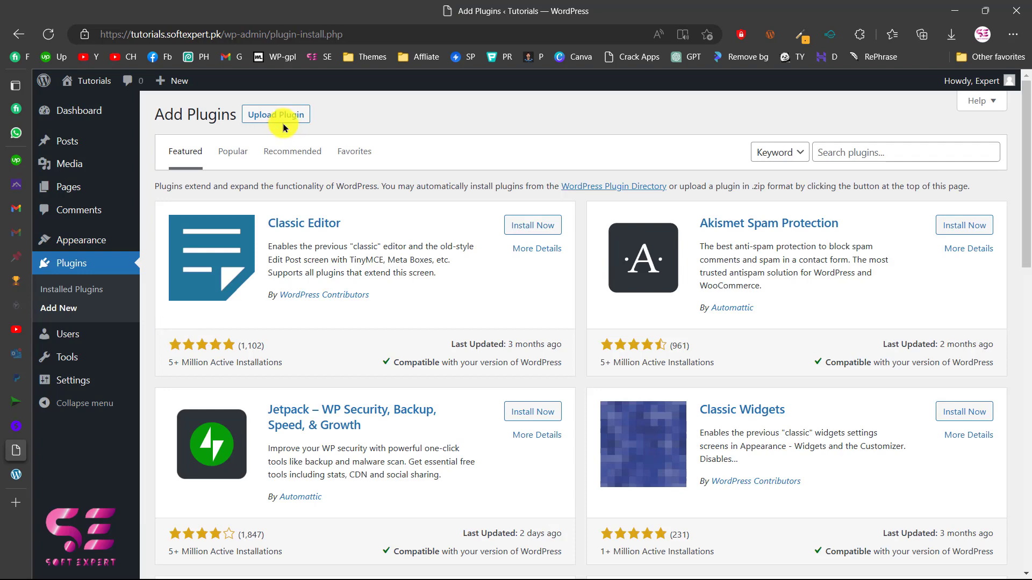
{"action": "left_click", "coordinate": [277, 115]}
{"action": "left_click", "coordinate": [484, 234]}
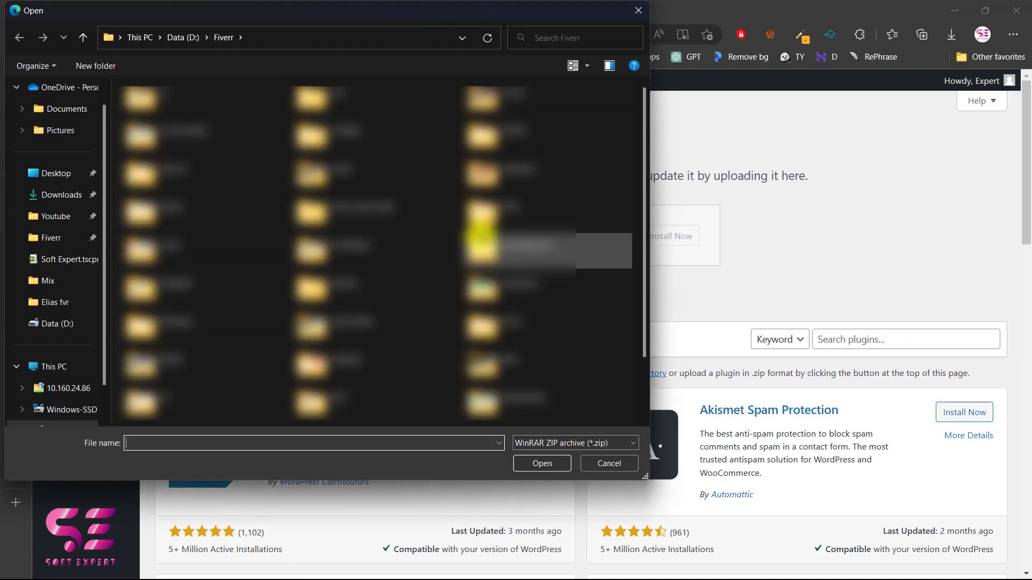
{"action": "left_click", "coordinate": [49, 194]}
{"action": "double_click", "coordinate": [230, 110]}
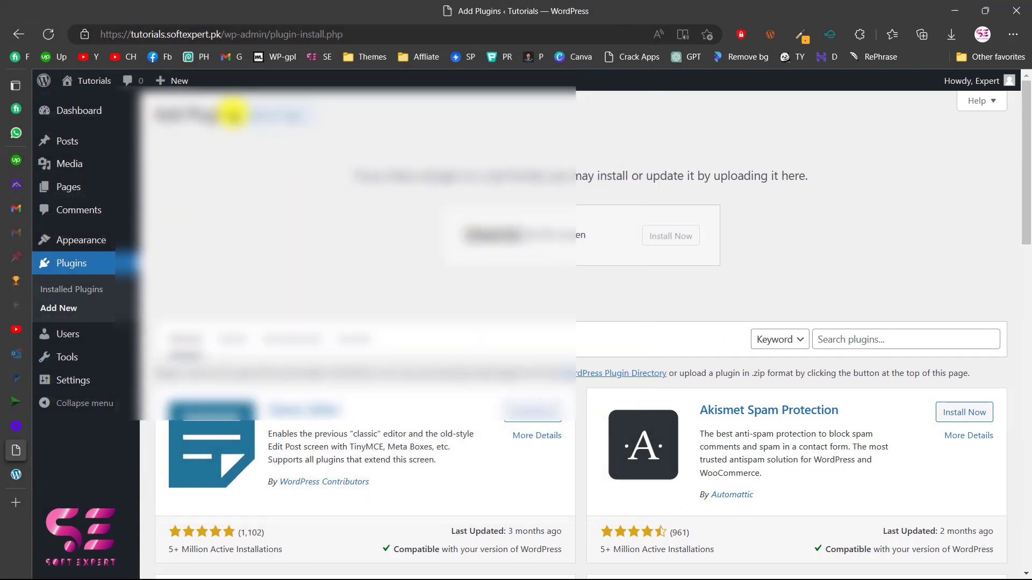
{"action": "left_click", "coordinate": [682, 239]}
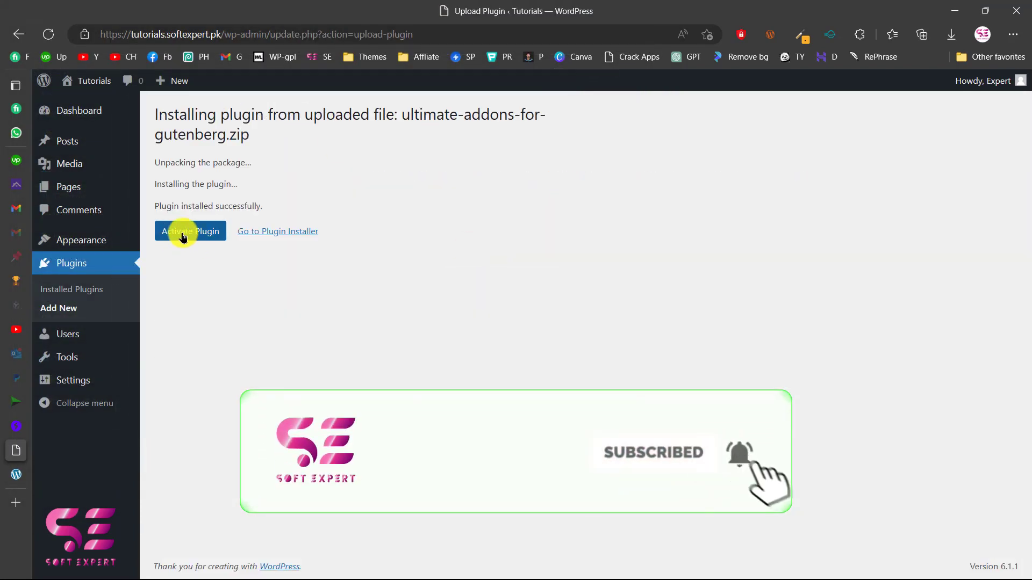
{"action": "left_click", "coordinate": [189, 232]}
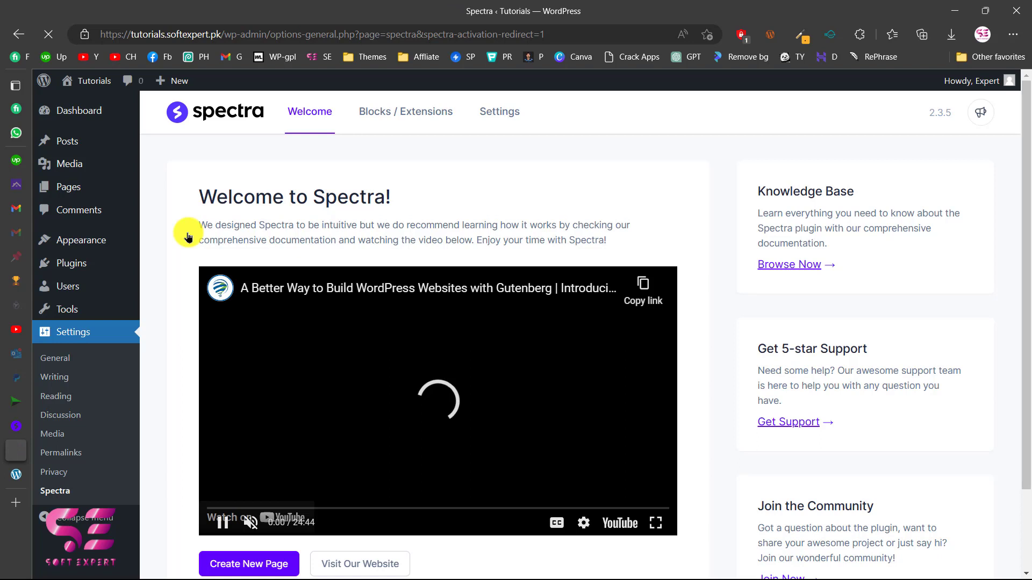
{"action": "left_click", "coordinate": [233, 527]}
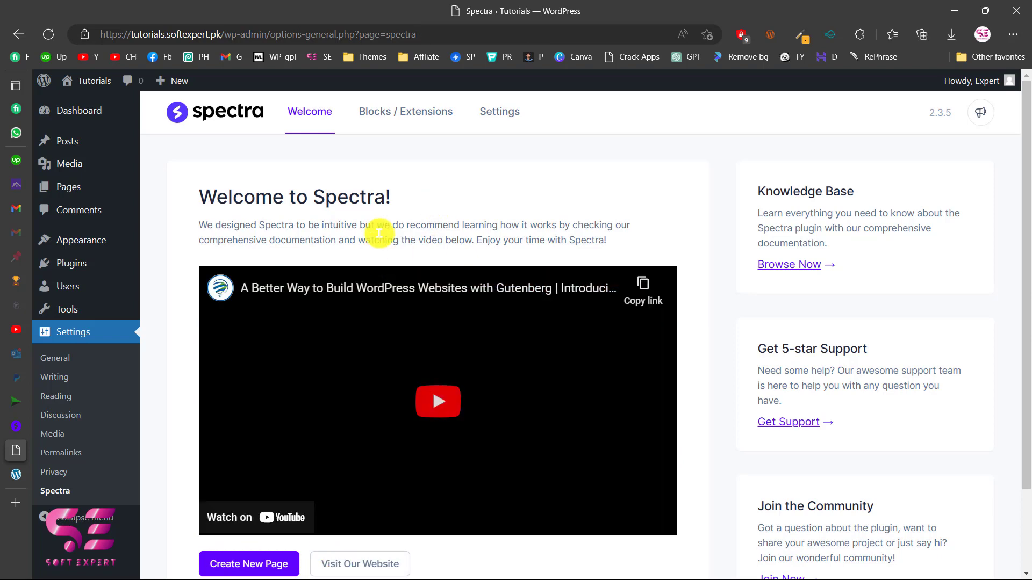
Look through the full list of Spectra's blocks and extensions.
{"action": "left_click", "coordinate": [412, 113]}
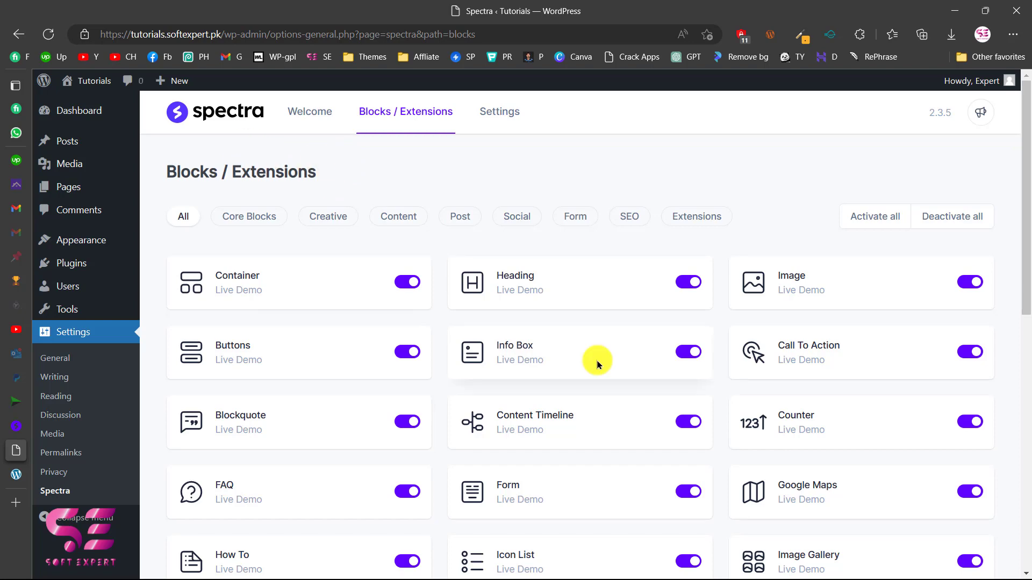
{"action": "scroll", "coordinate": [594, 362], "scroll_direction": "down", "scroll_amount": 10}
{"action": "scroll", "coordinate": [595, 360], "scroll_direction": "up", "scroll_amount": 10}
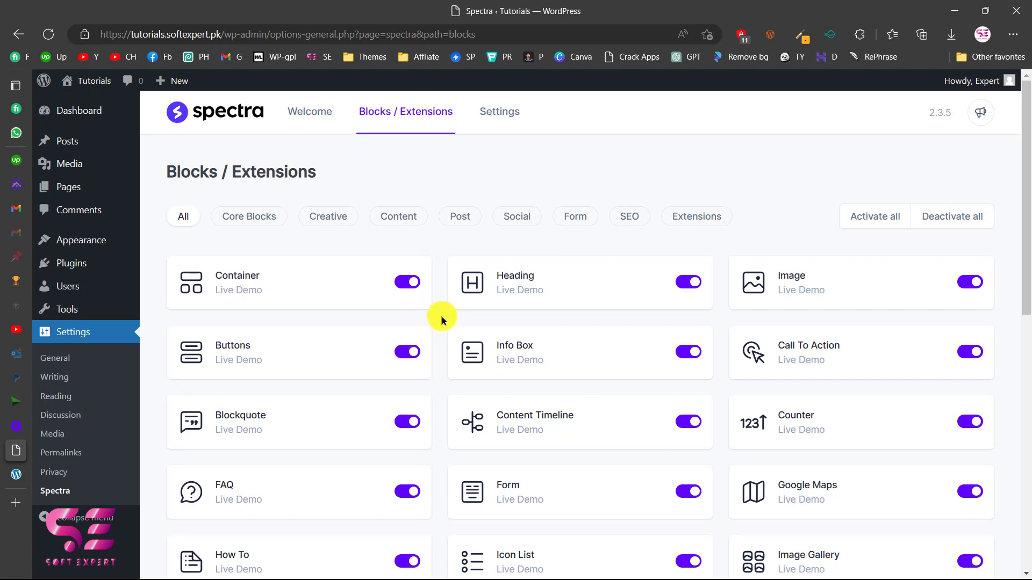
Examine Spectra's Editor Options and Asset Generation settings.
{"action": "left_click", "coordinate": [494, 125]}
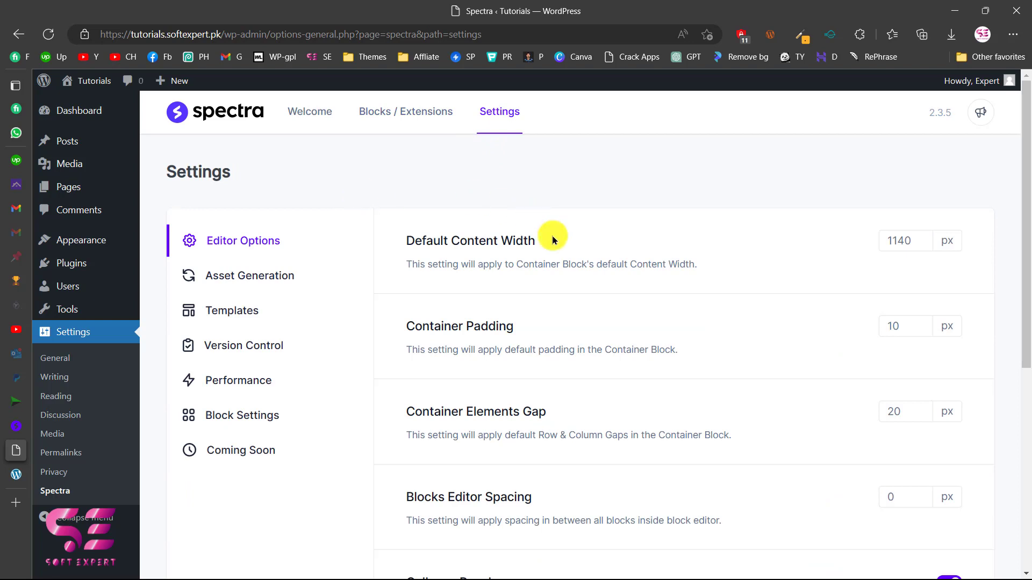
{"action": "scroll", "coordinate": [549, 232], "scroll_direction": "down", "scroll_amount": 1}
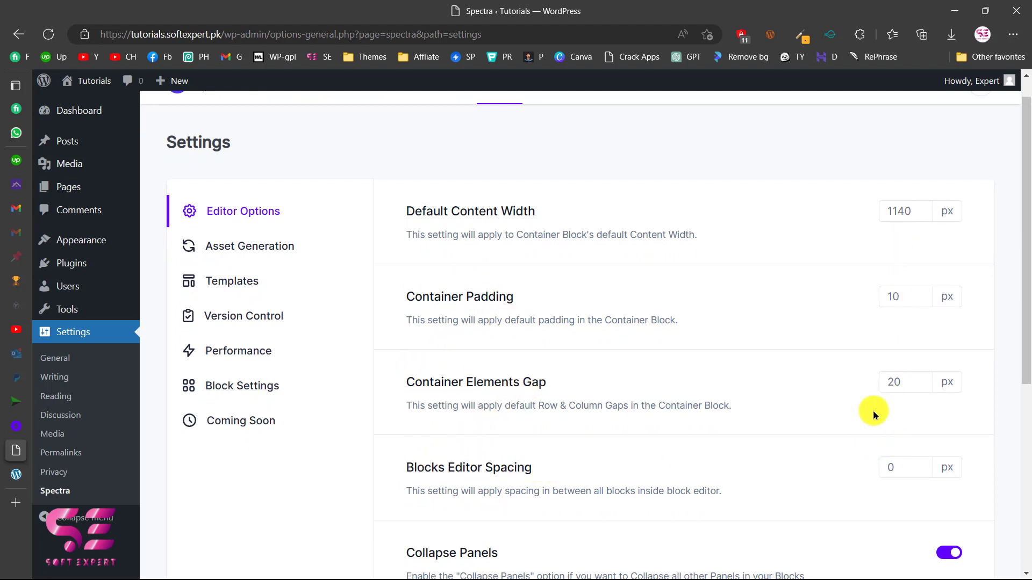
{"action": "scroll", "coordinate": [762, 388], "scroll_direction": "down", "scroll_amount": 5}
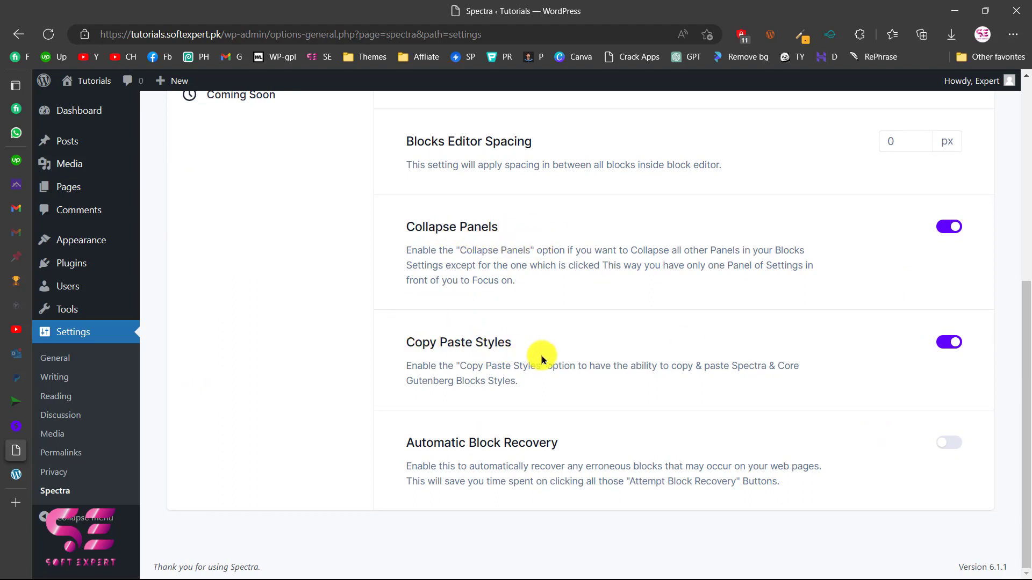
{"action": "scroll", "coordinate": [616, 351], "scroll_direction": "up", "scroll_amount": 5}
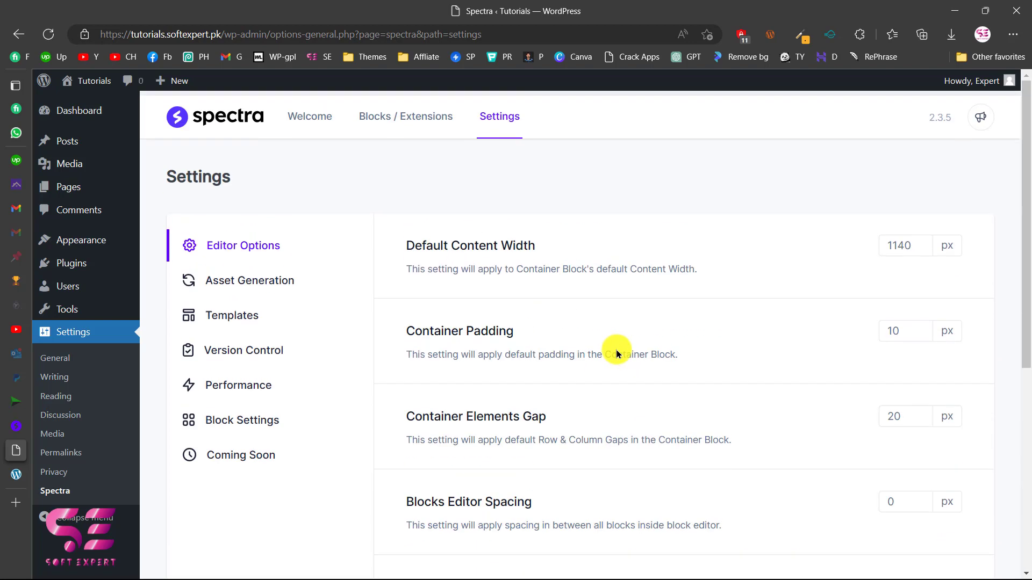
{"action": "left_click", "coordinate": [288, 276]}
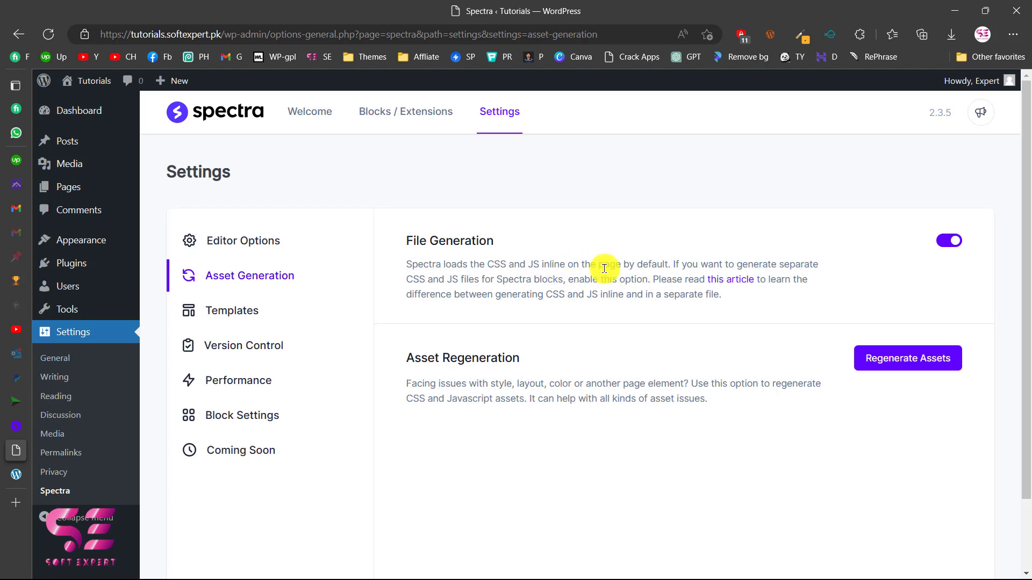
Examine Spectra's Templates setting and browse the page templates and patterns in the Template Kits library.
{"action": "left_click", "coordinate": [239, 311]}
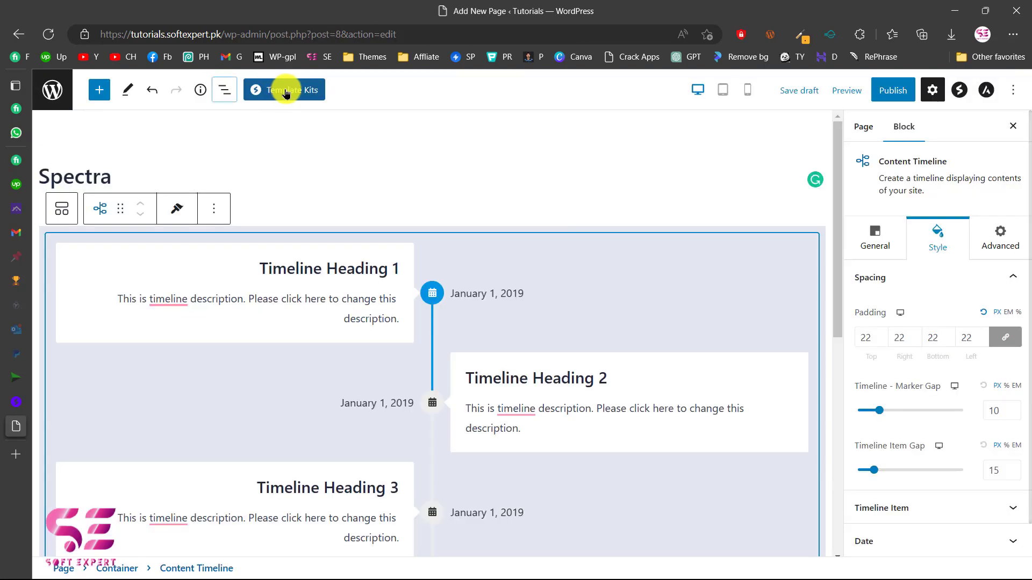
{"action": "left_click", "coordinate": [286, 92]}
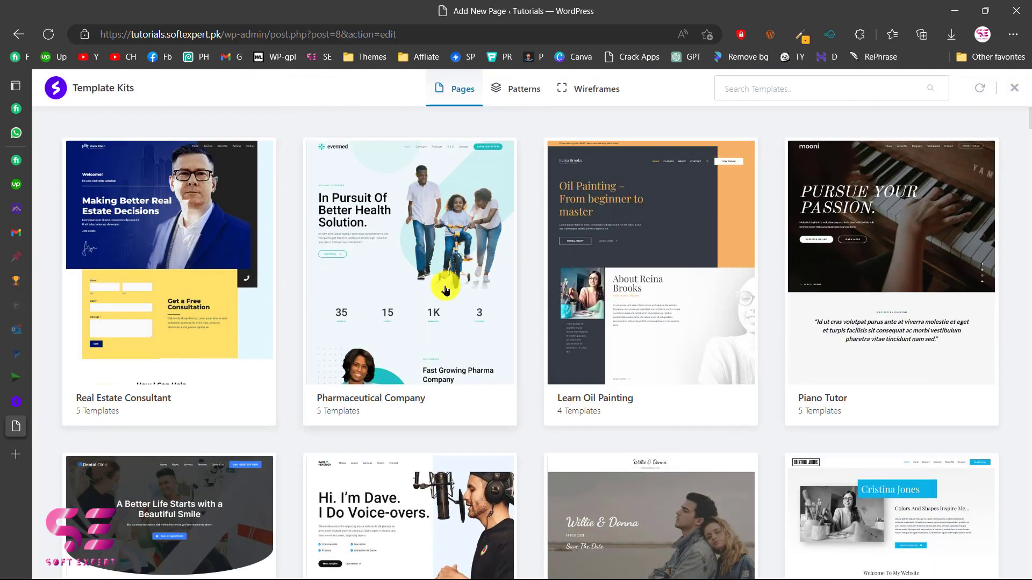
{"action": "scroll", "coordinate": [377, 288], "scroll_direction": "down", "scroll_amount": 10}
{"action": "scroll", "coordinate": [446, 291], "scroll_direction": "up", "scroll_amount": 10}
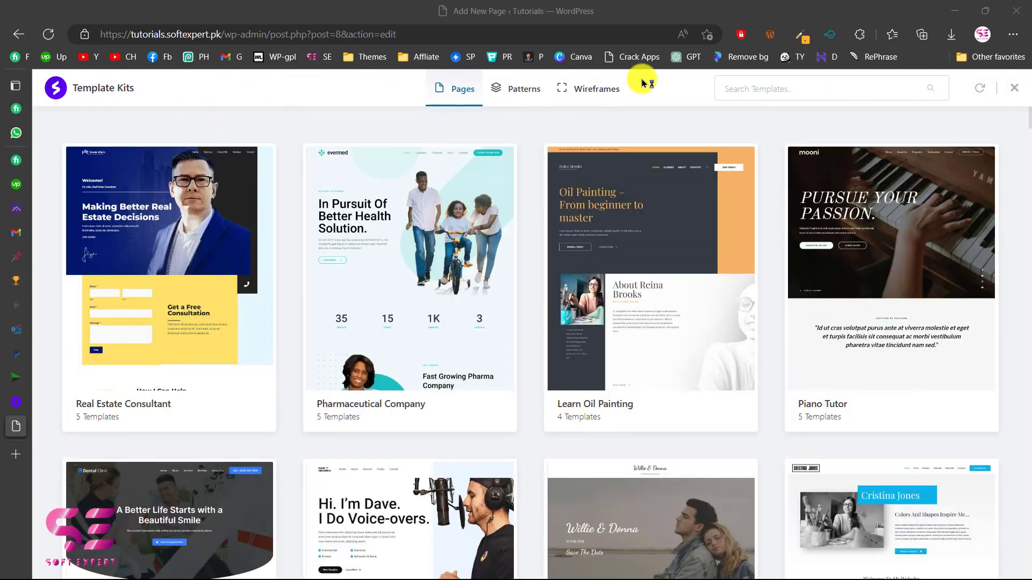
{"action": "left_click", "coordinate": [515, 89]}
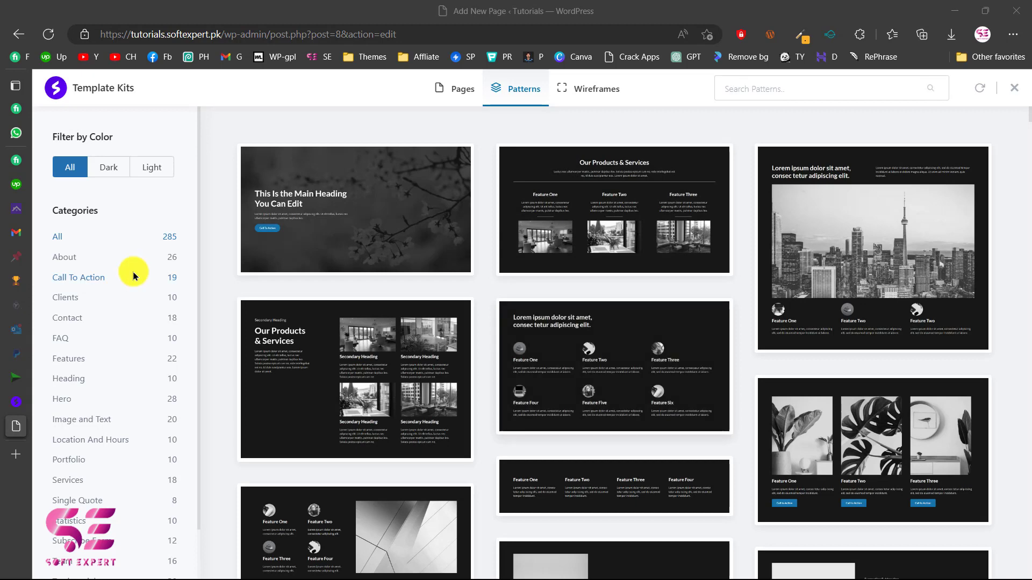
Examine Spectra's Version Control, Performance, Block Settings and Coming Soon settings, and look over the Blocks / Extensions list again.
{"action": "left_click", "coordinate": [240, 350]}
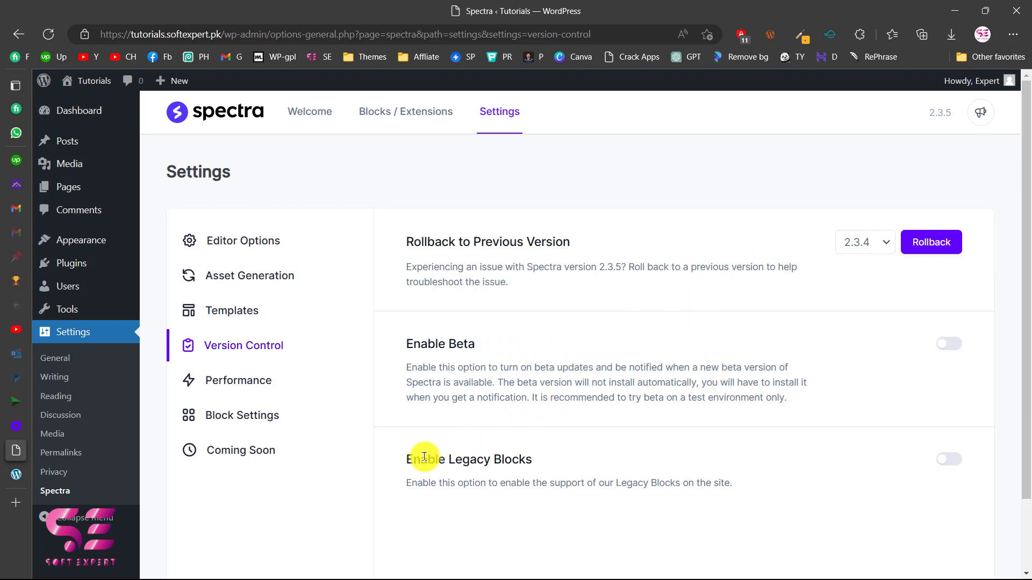
{"action": "left_click", "coordinate": [271, 384]}
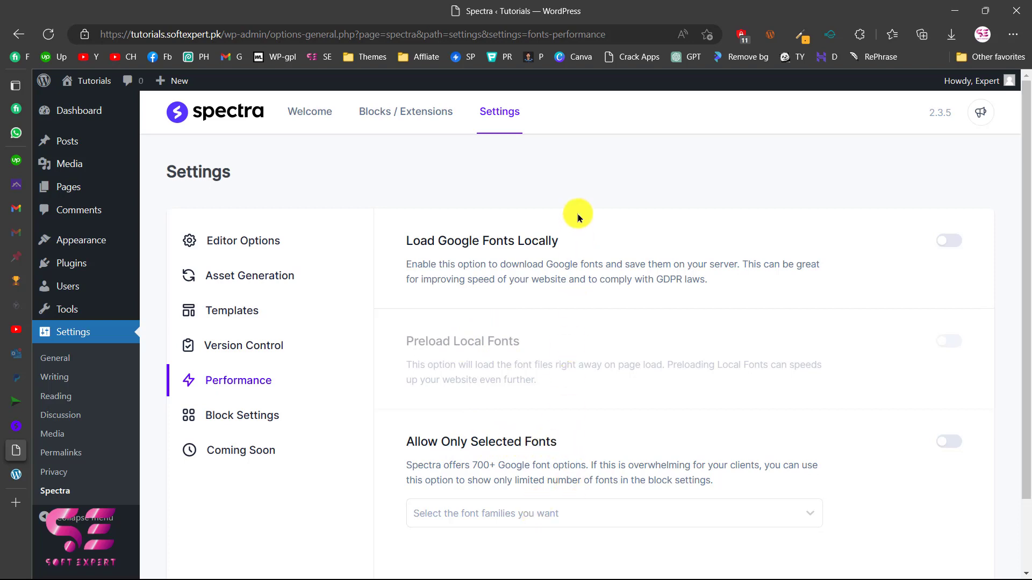
{"action": "left_click", "coordinate": [260, 421]}
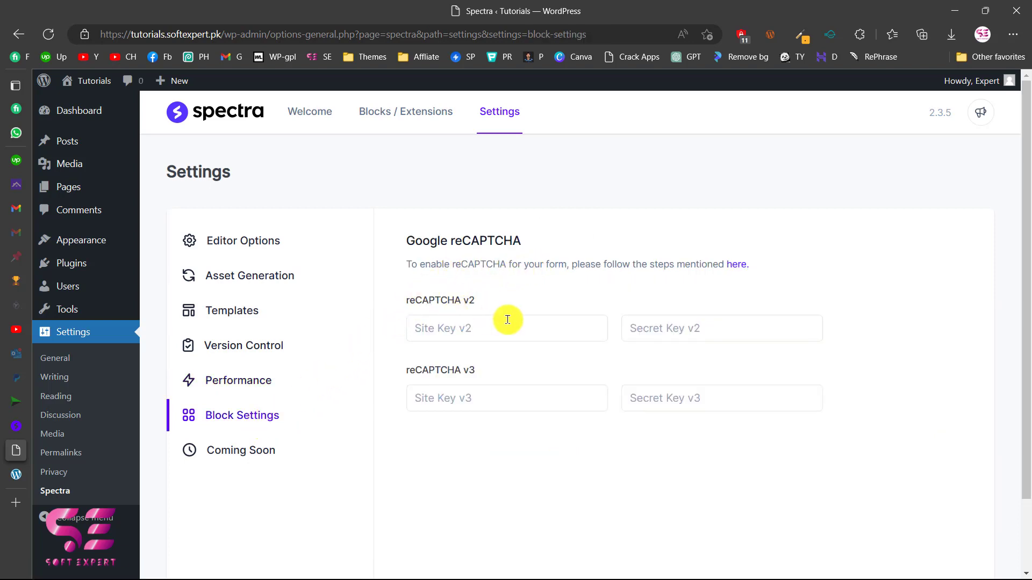
{"action": "left_click", "coordinate": [273, 454]}
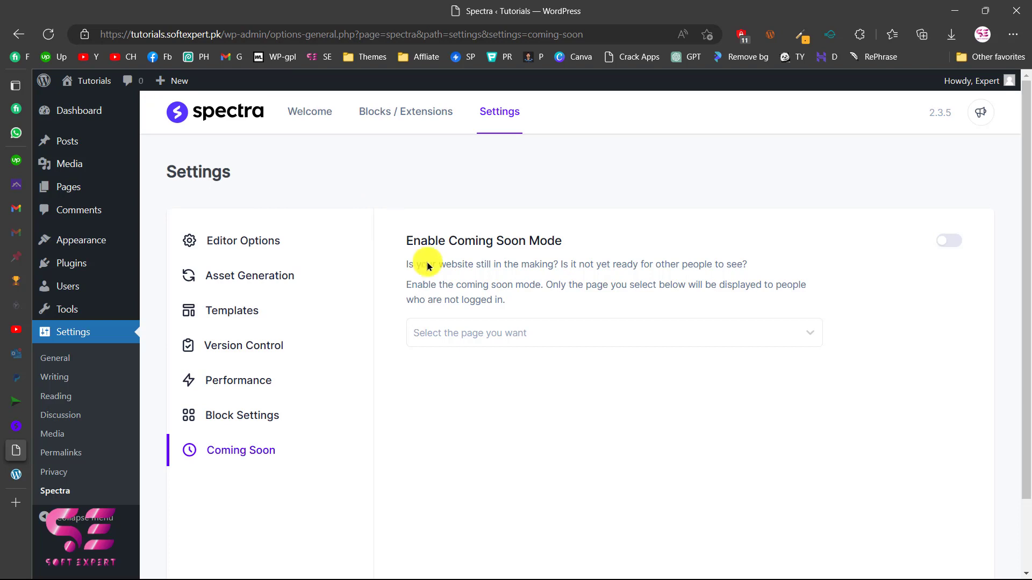
{"action": "left_click", "coordinate": [494, 335]}
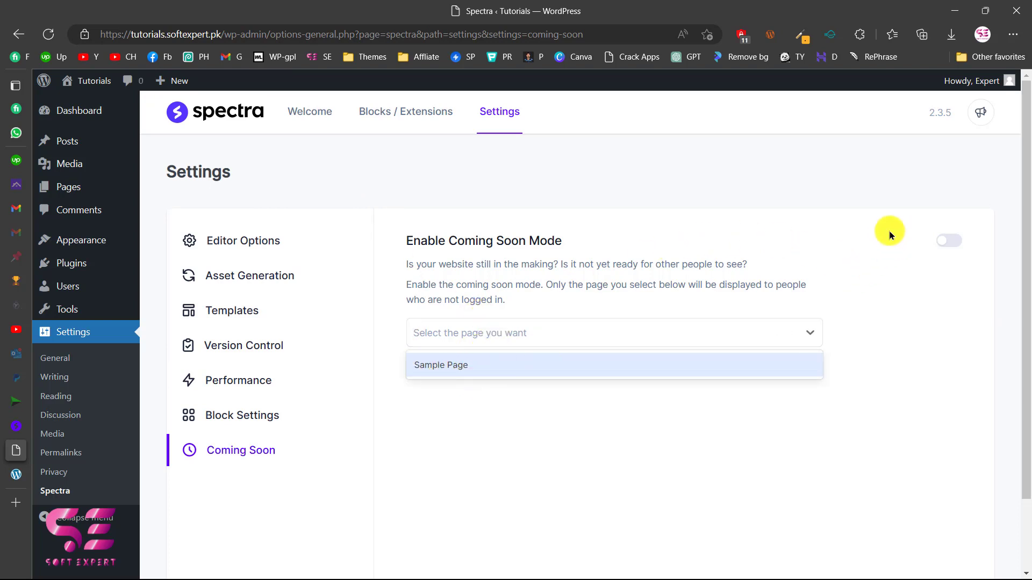
{"action": "left_click", "coordinate": [644, 189]}
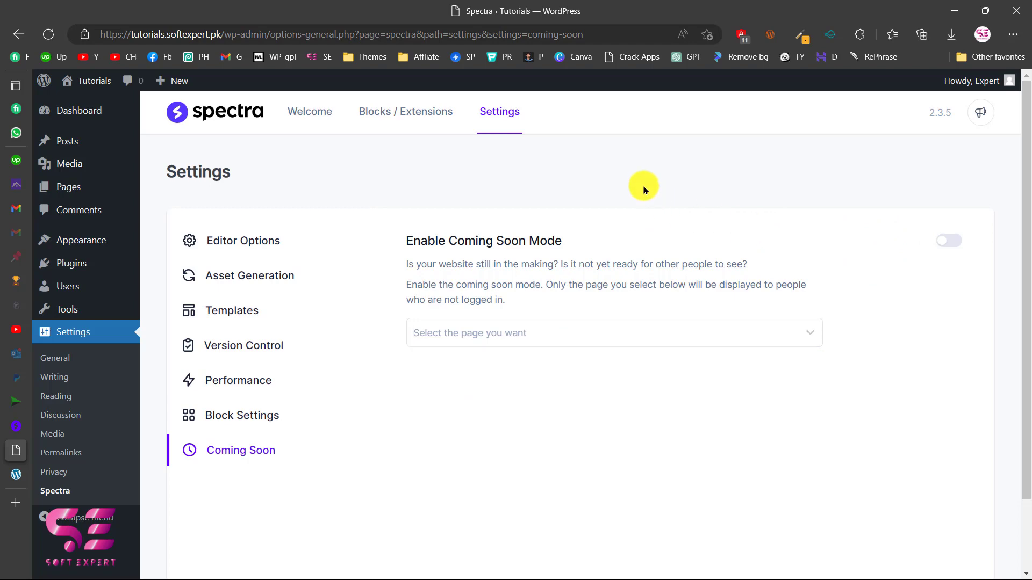
{"action": "left_click", "coordinate": [410, 129]}
{"action": "scroll", "coordinate": [491, 393], "scroll_direction": "down", "scroll_amount": 3}
{"action": "scroll", "coordinate": [494, 391], "scroll_direction": "up", "scroll_amount": 3}
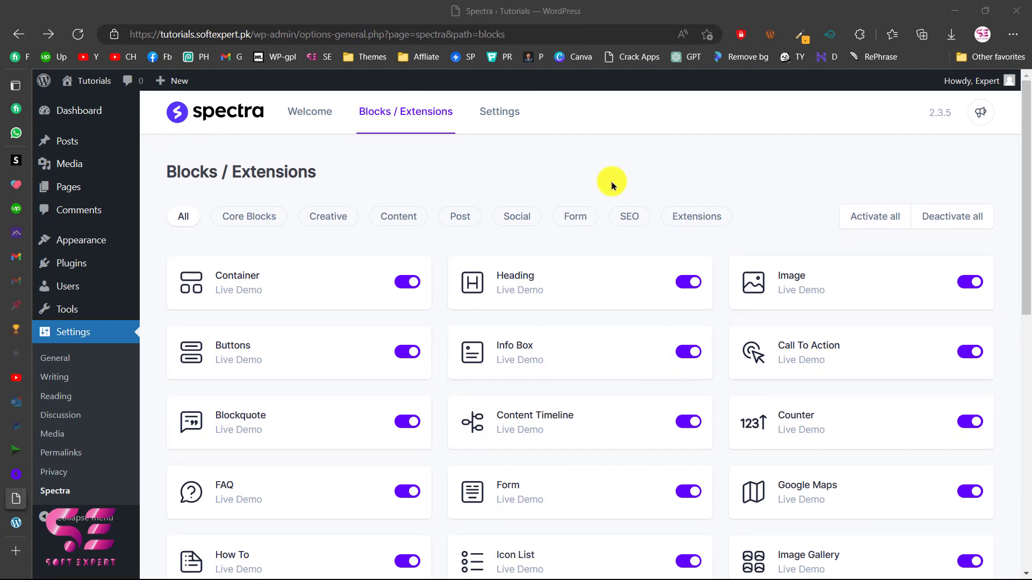
Search the WordPress theme directory for "astra", and install and activate the Astra theme.
{"action": "left_click", "coordinate": [104, 239]}
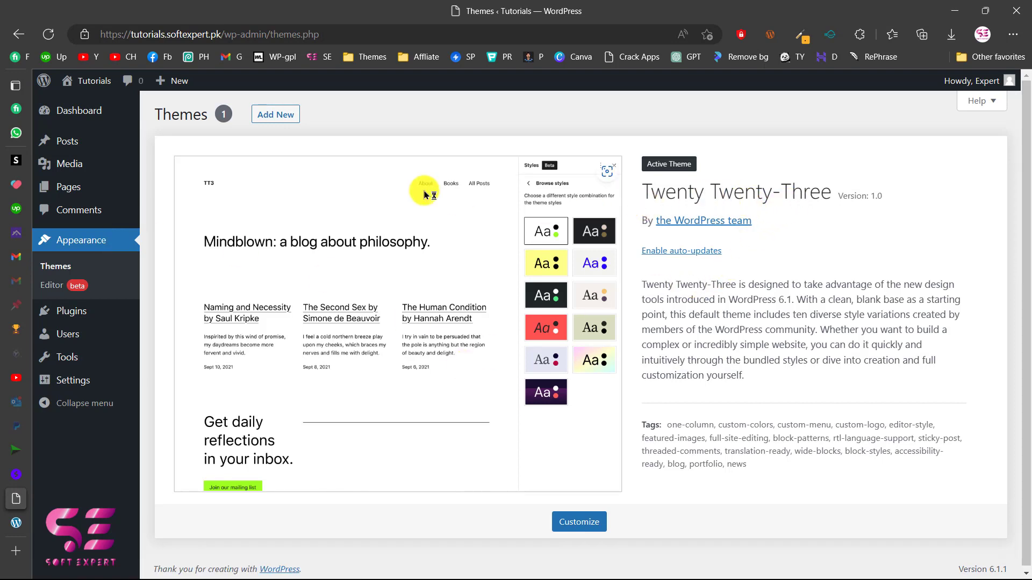
{"action": "left_click", "coordinate": [276, 115]}
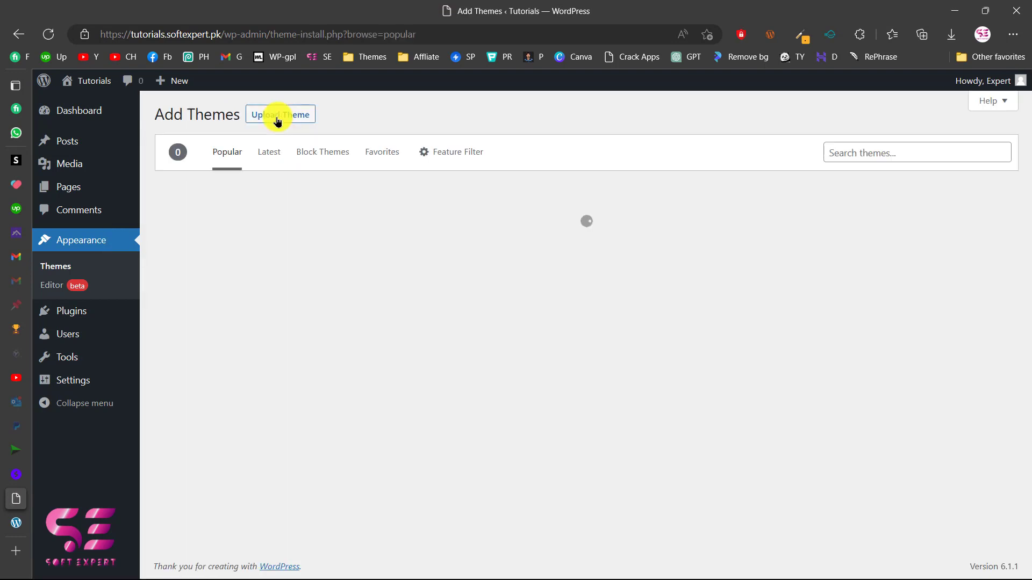
{"action": "left_click", "coordinate": [874, 153]}
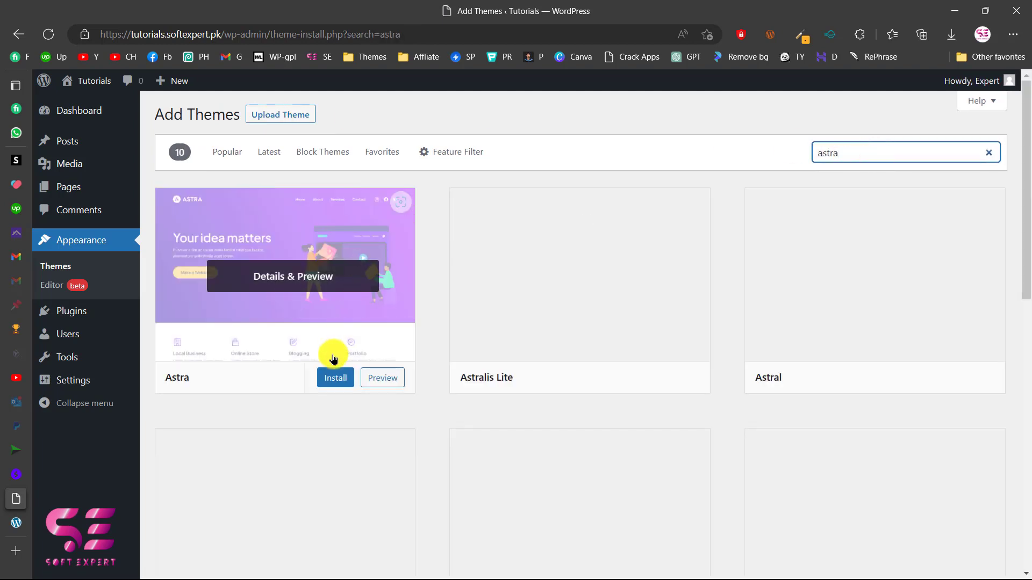
{"action": "left_click", "coordinate": [328, 376]}
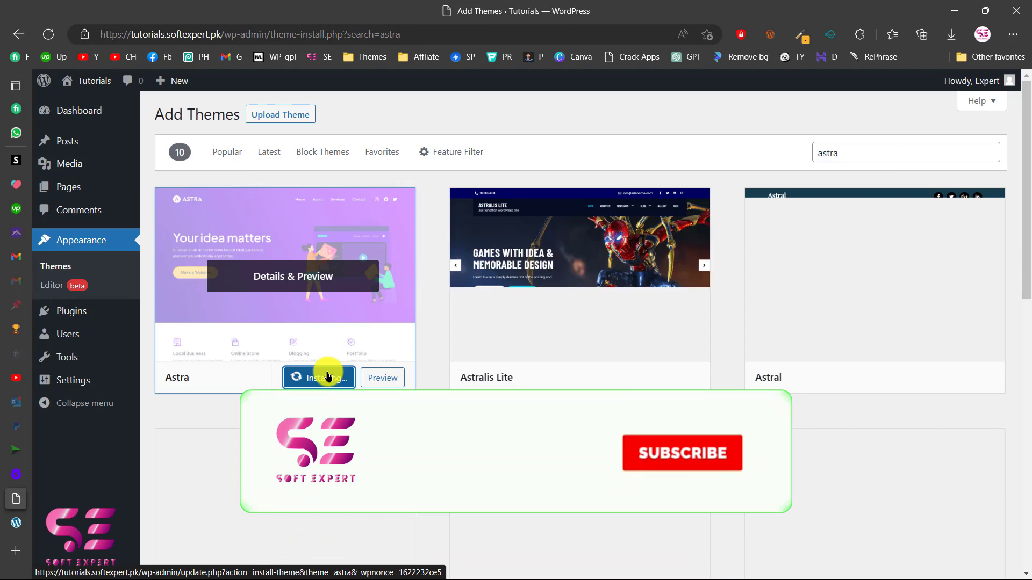
{"action": "left_click", "coordinate": [317, 376]}
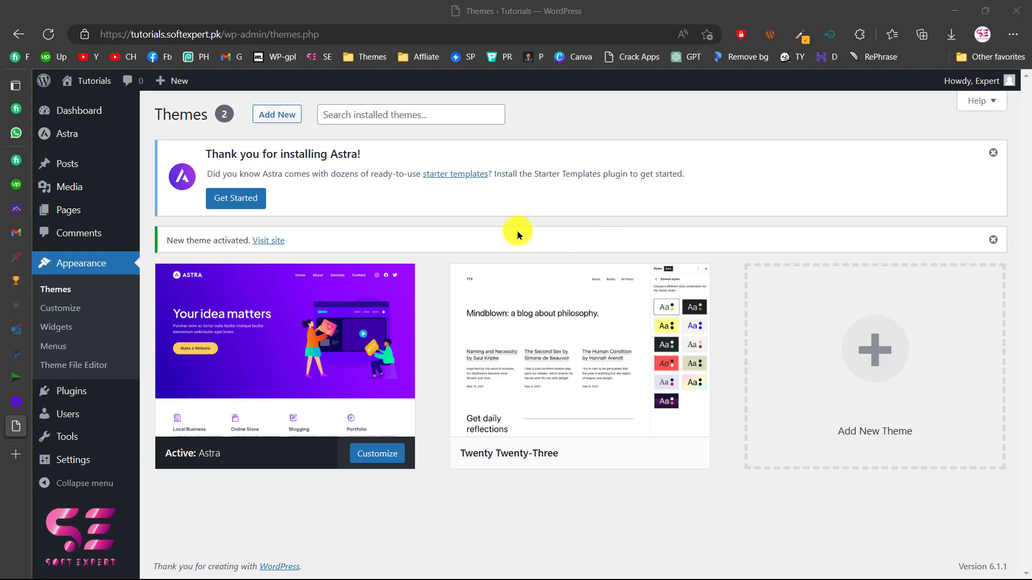
Create a new WordPress page and title it "Spectra".
{"action": "mouse_move", "coordinate": [107, 212]}
{"action": "left_click", "coordinate": [167, 224]}
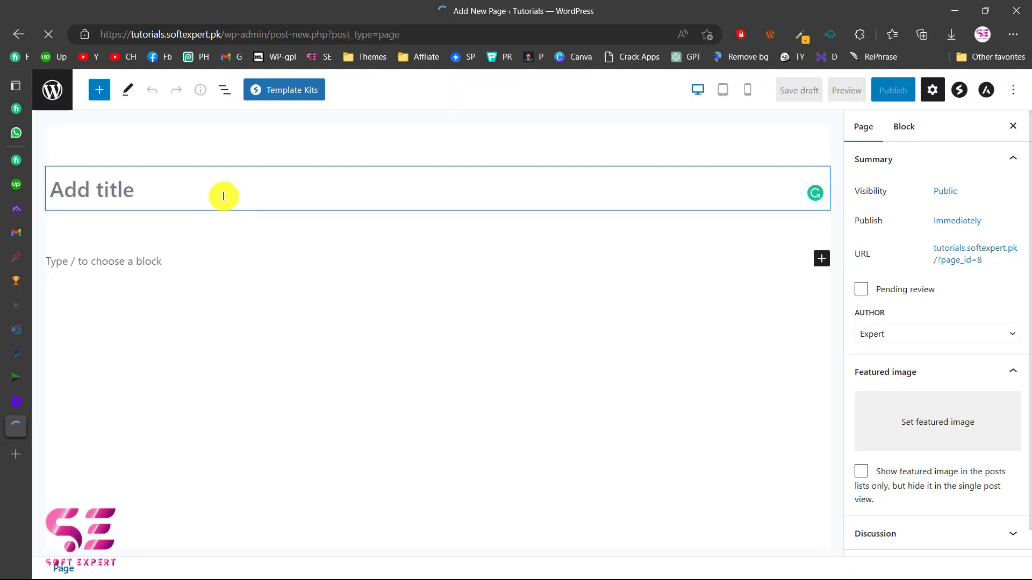
{"action": "type", "text": "Spectra"}
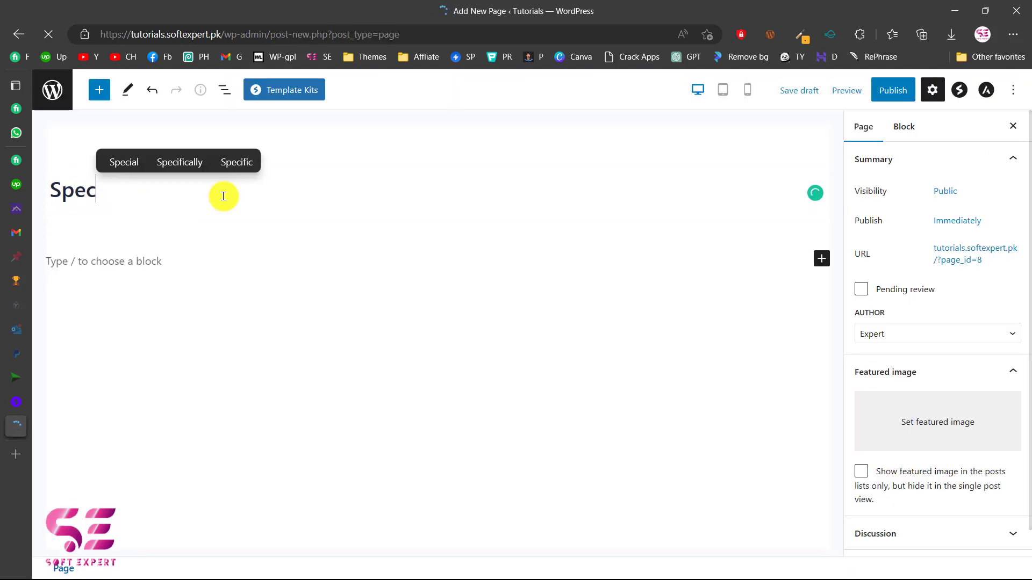
Insert Spectra's Content Timeline block into the page body below the title.
{"action": "left_click", "coordinate": [226, 258]}
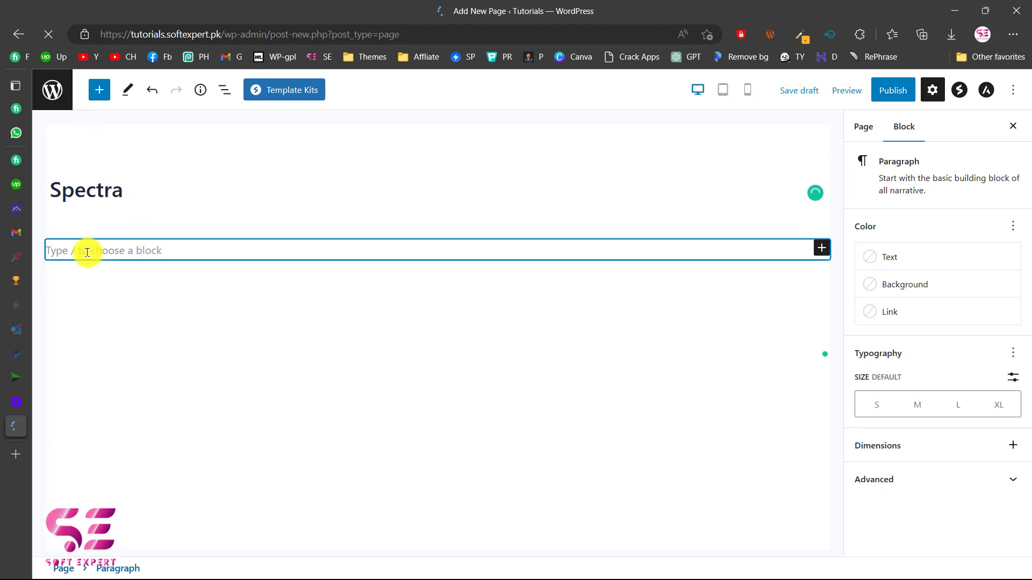
{"action": "left_click", "coordinate": [98, 95]}
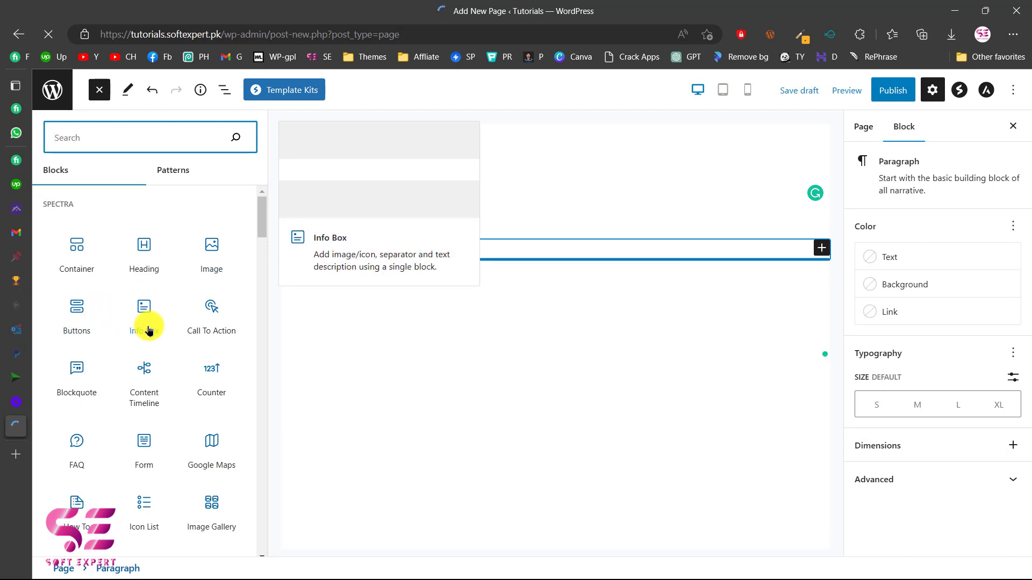
{"action": "scroll", "coordinate": [155, 370], "scroll_direction": "down", "scroll_amount": 1}
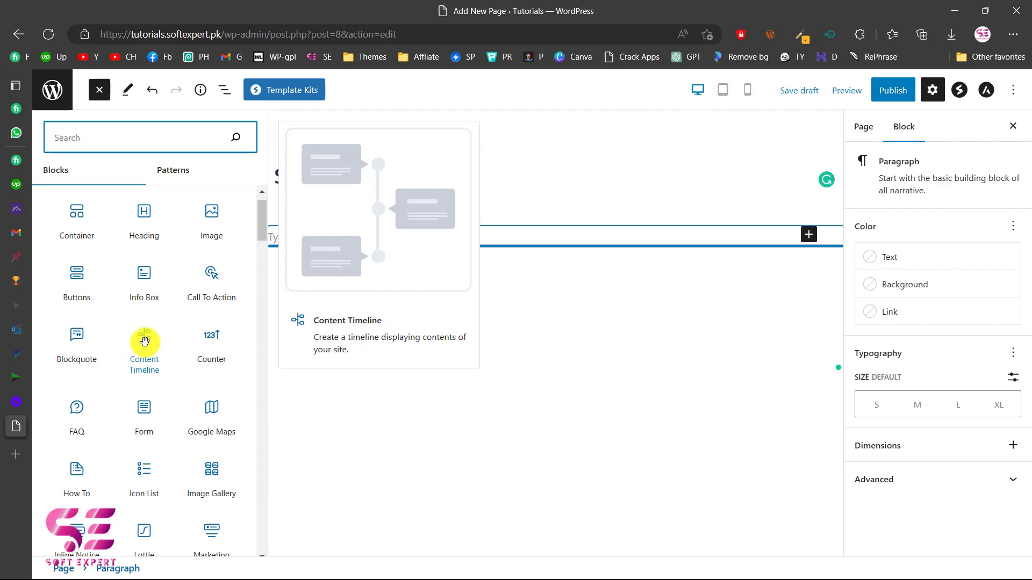
{"action": "left_click", "coordinate": [144, 341]}
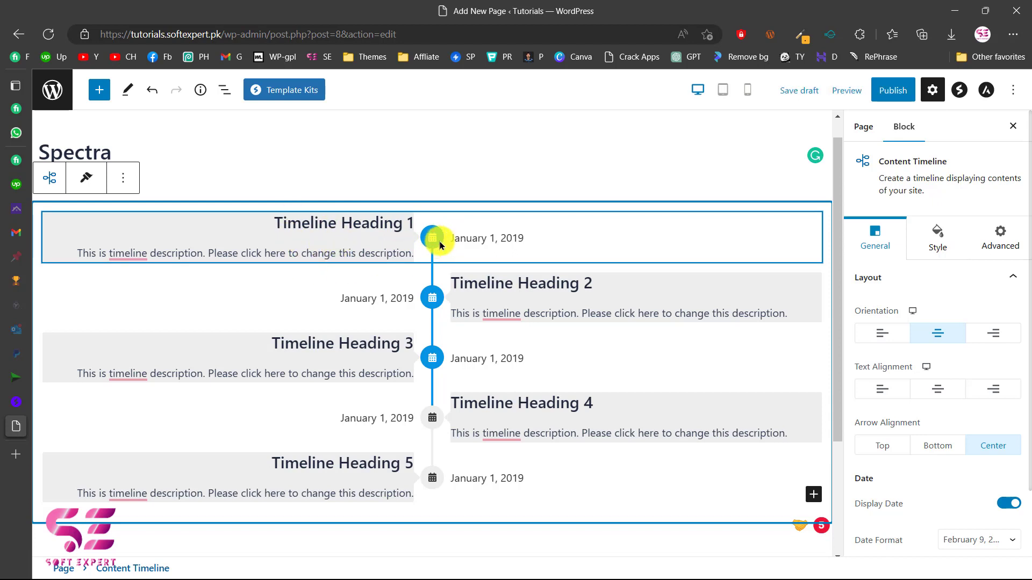
{"action": "left_click", "coordinate": [444, 304]}
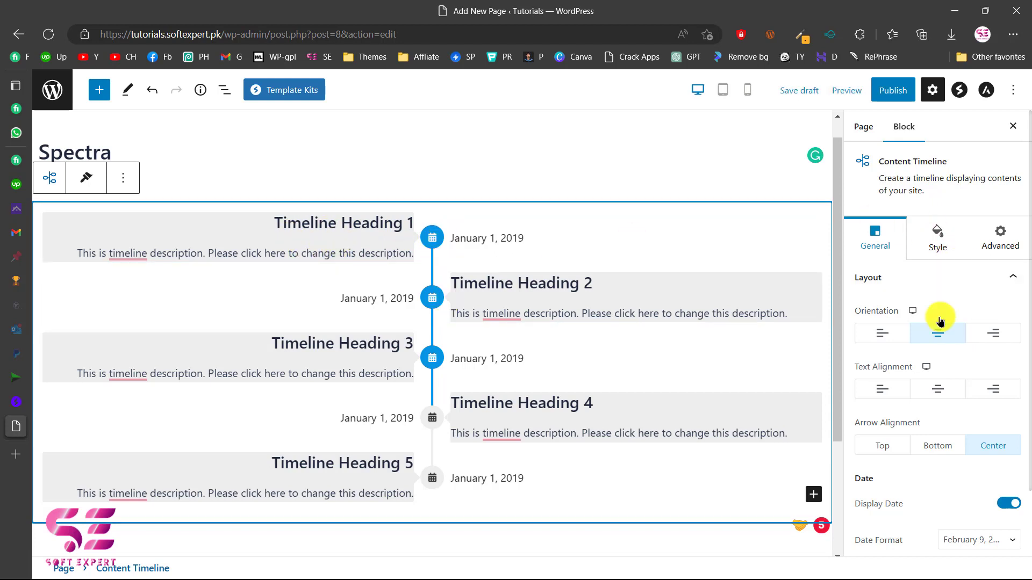
Try the left and right orientations on the content timeline and return it to the center orientation.
{"action": "left_click", "coordinate": [874, 334]}
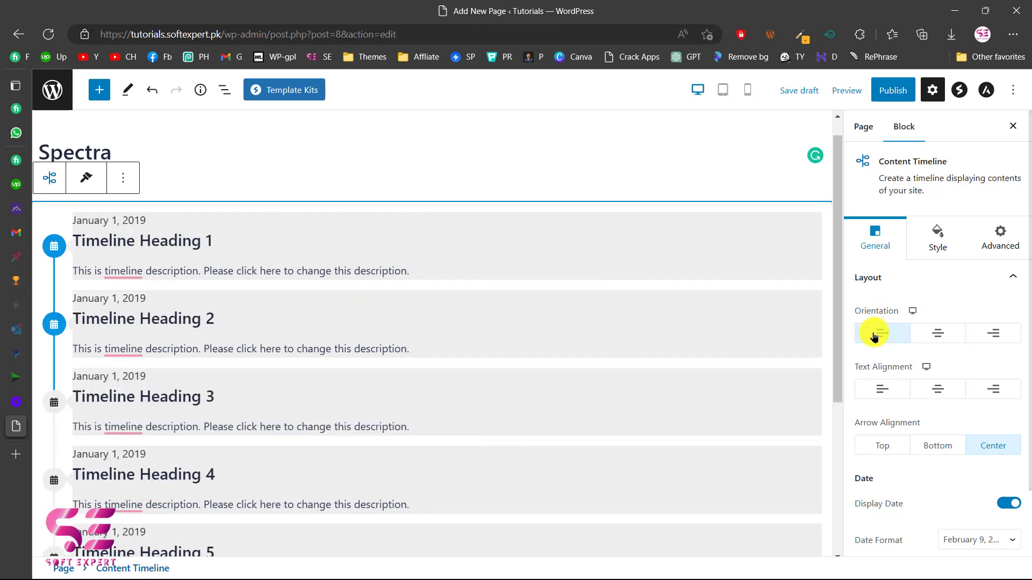
{"action": "left_click", "coordinate": [995, 335]}
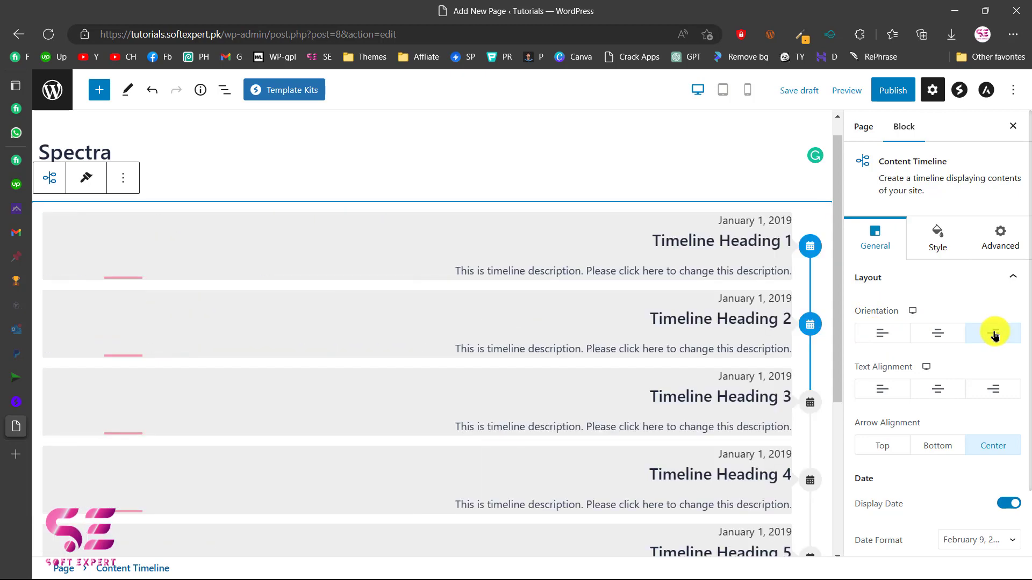
{"action": "left_click", "coordinate": [941, 334]}
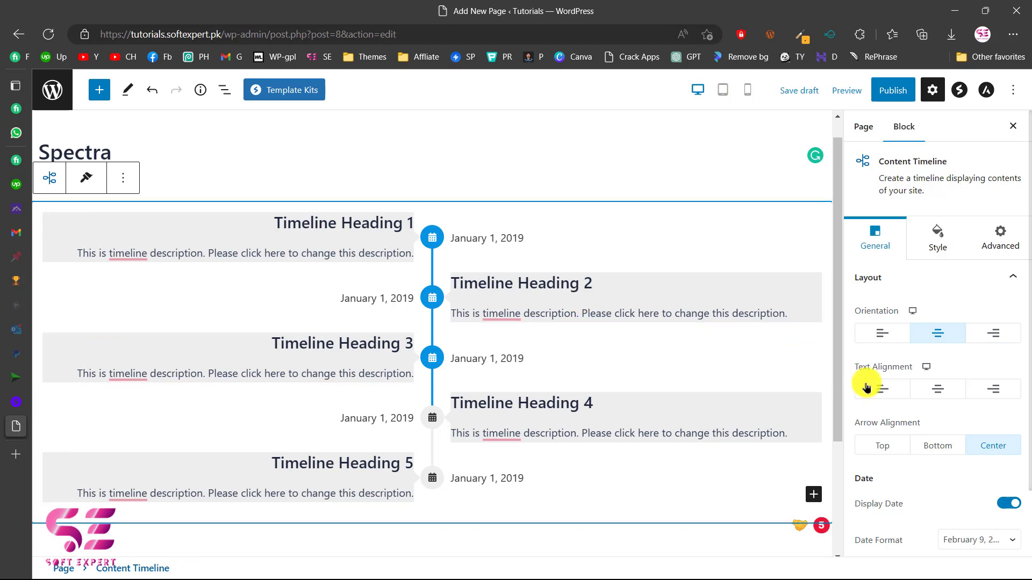
Set the timeline's text alignment to left and its arrow alignment to Top, trying center text and Bottom arrows first.
{"action": "left_click", "coordinate": [931, 391]}
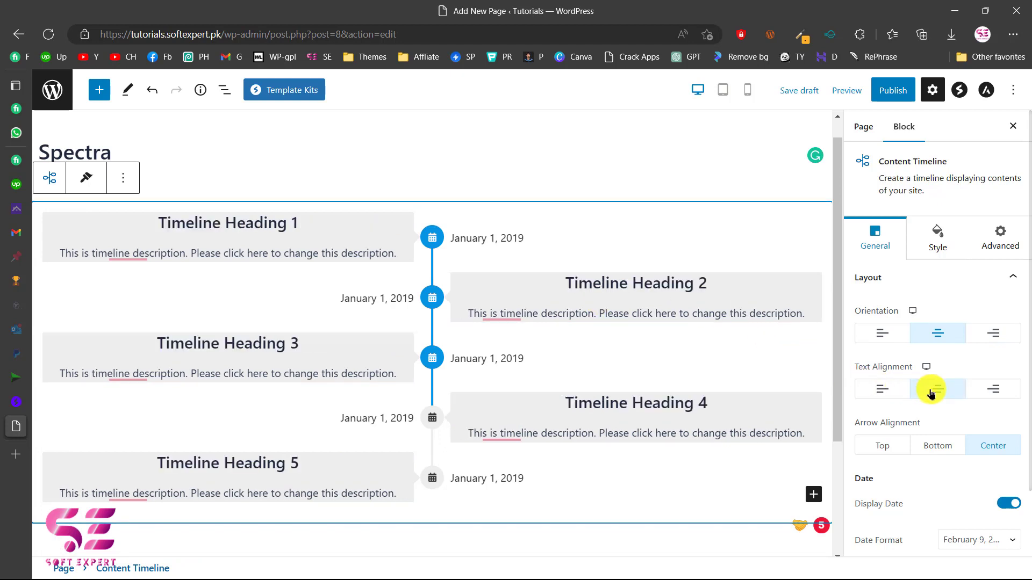
{"action": "left_click", "coordinate": [895, 397]}
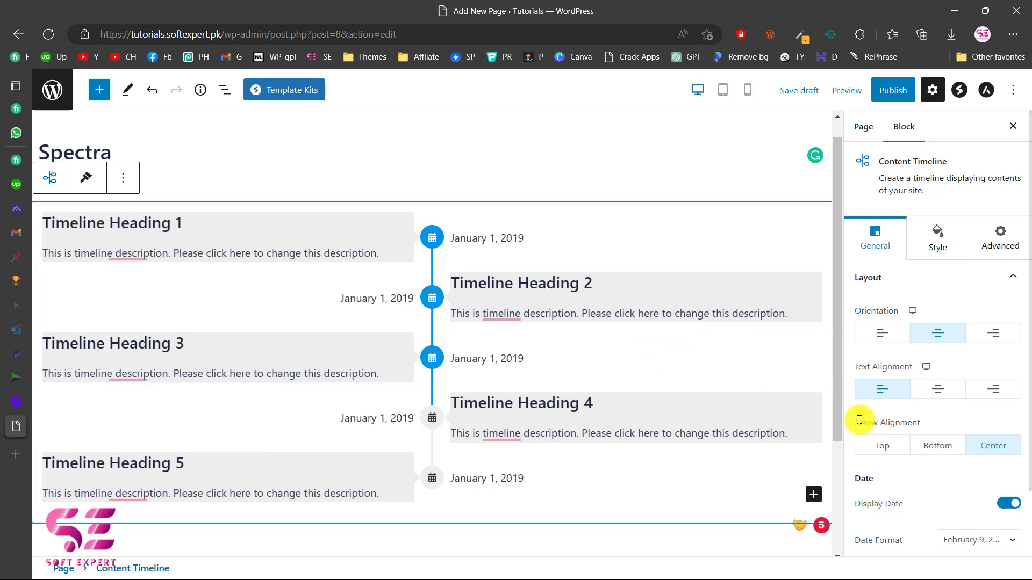
{"action": "scroll", "coordinate": [859, 420], "scroll_direction": "down", "scroll_amount": 2}
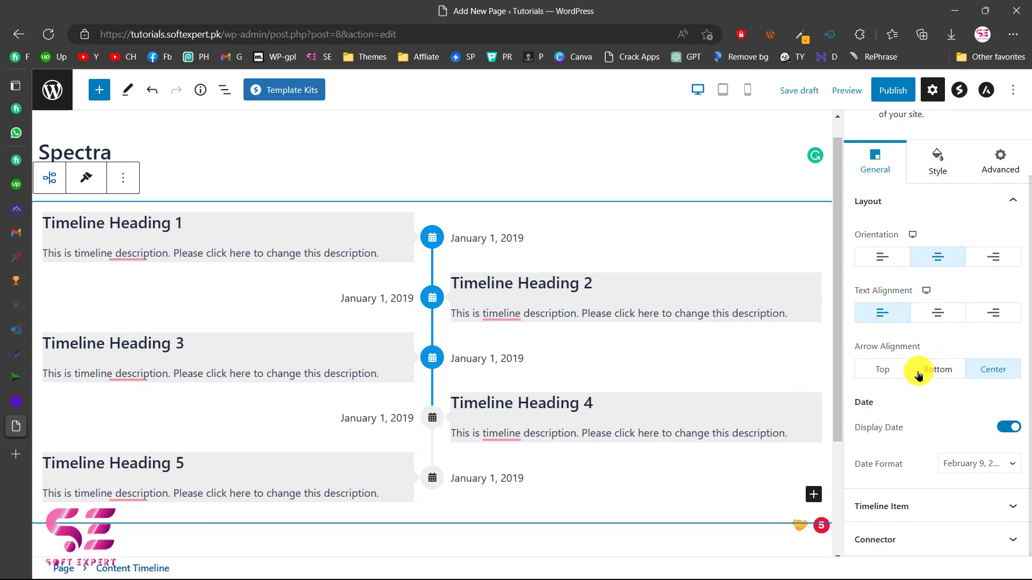
{"action": "left_click", "coordinate": [956, 373]}
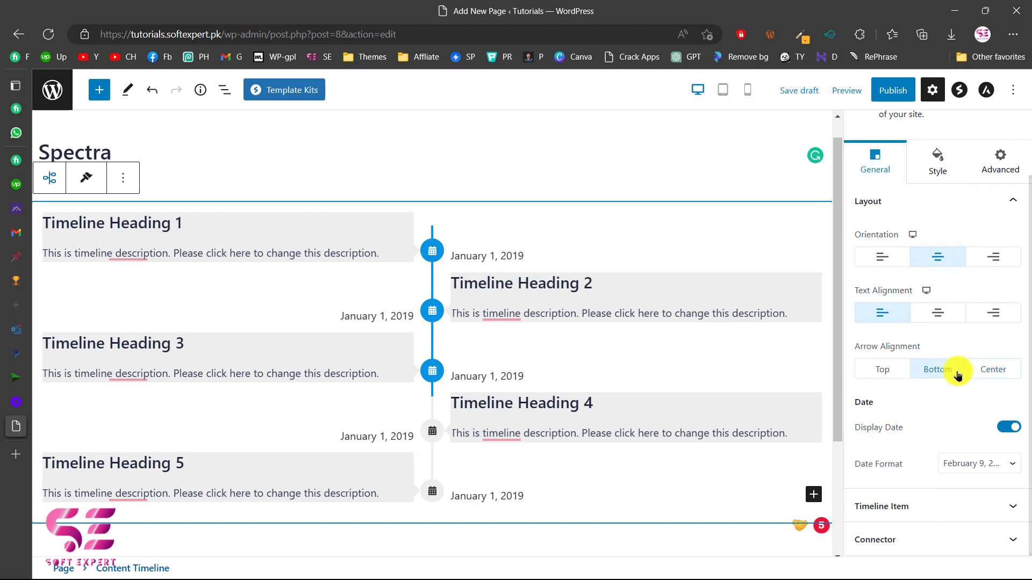
{"action": "left_click", "coordinate": [889, 377]}
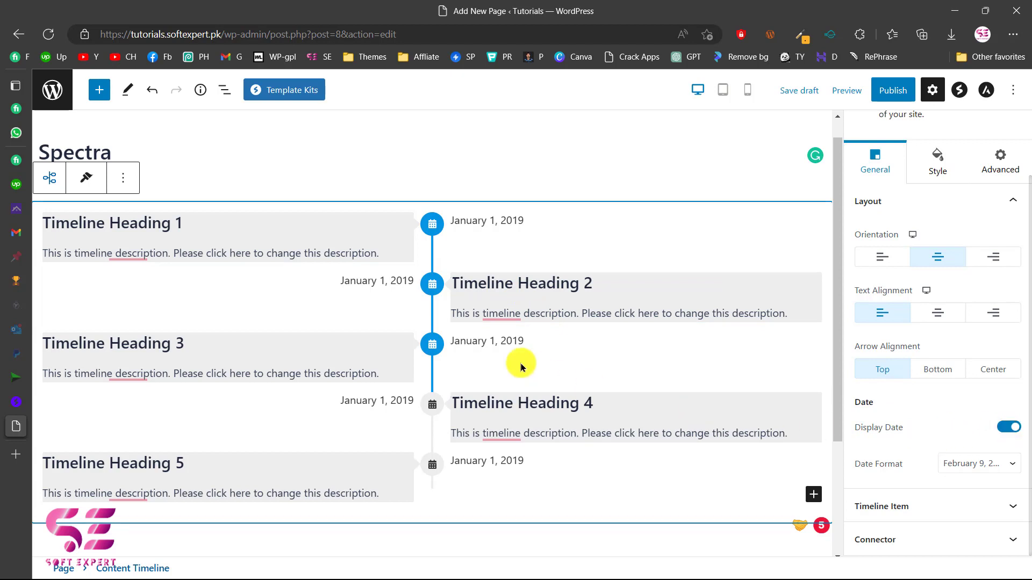
Examine the timeline's date format choices, heading tag options and connector settings without changing them.
{"action": "left_click", "coordinate": [967, 471]}
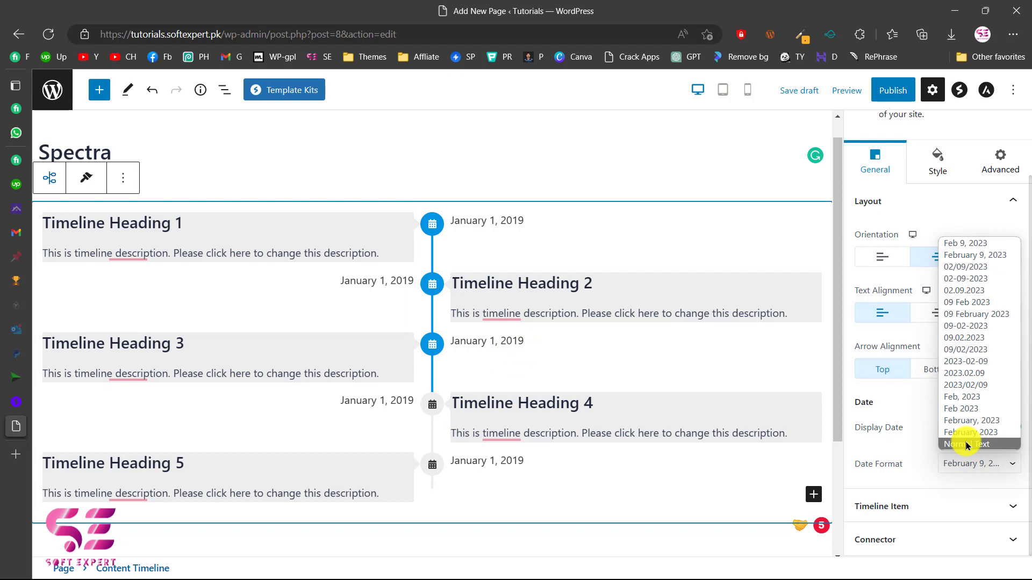
{"action": "left_click", "coordinate": [922, 469]}
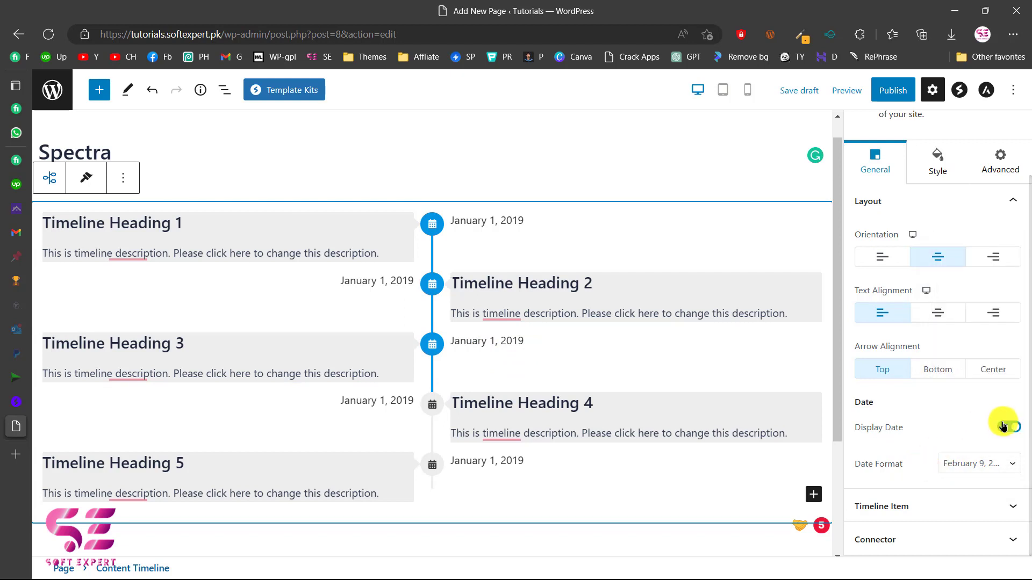
{"action": "left_click", "coordinate": [898, 515]}
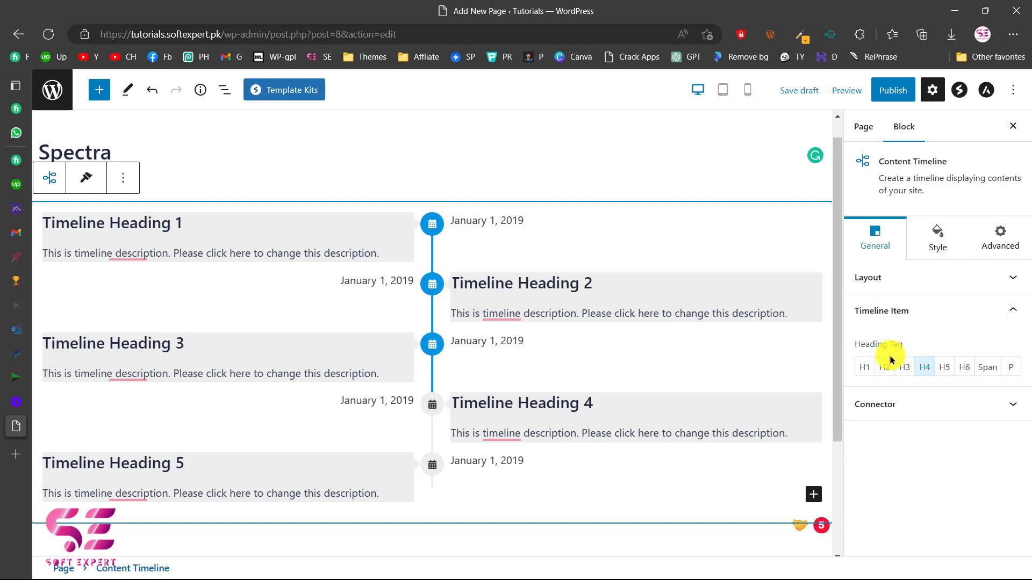
{"action": "left_click", "coordinate": [895, 413]}
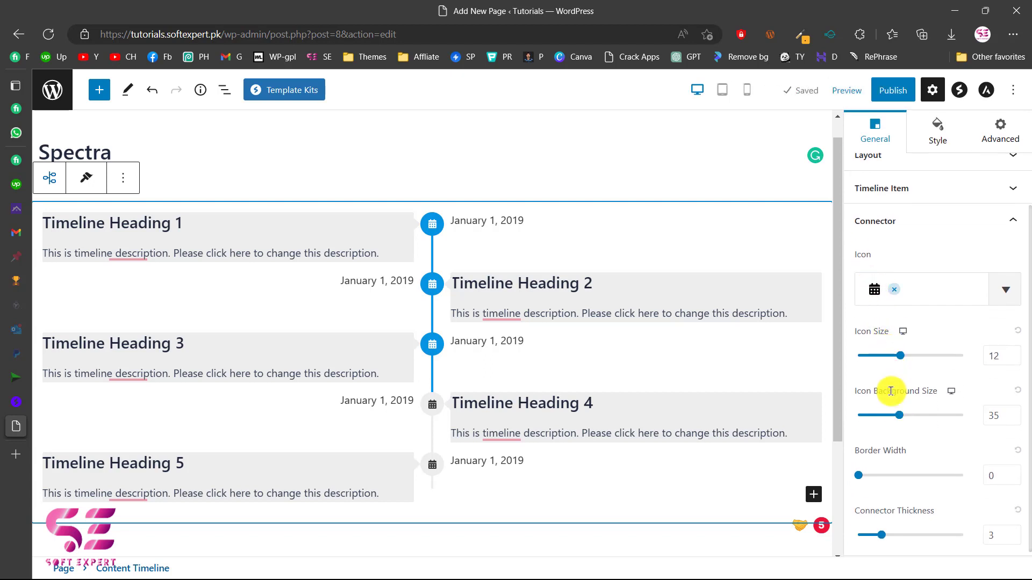
Link the Content Timeline's padding sides and set the padding to 20 px all around.
{"action": "scroll", "coordinate": [929, 425], "scroll_direction": "down", "scroll_amount": 1}
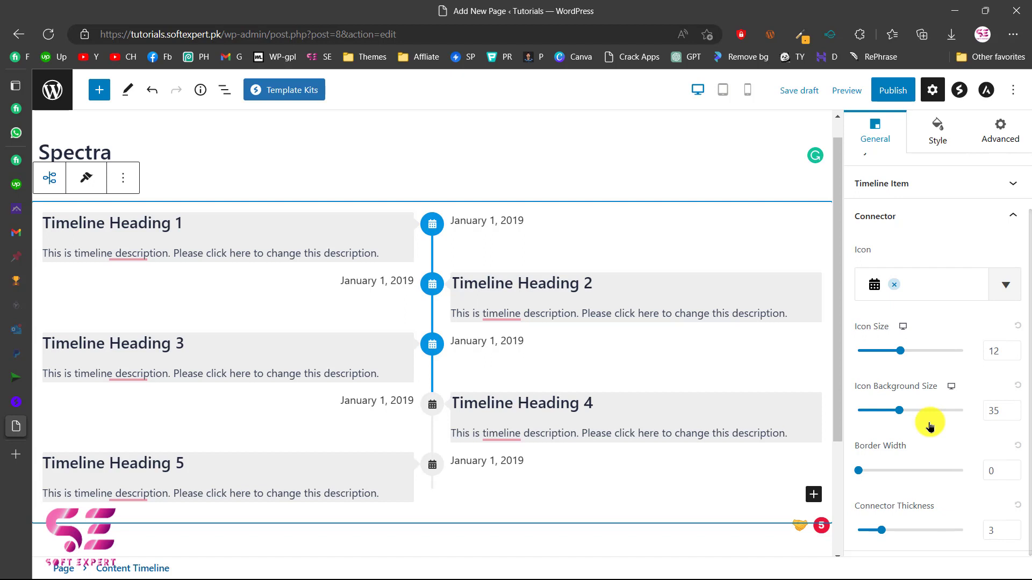
{"action": "scroll", "coordinate": [929, 425], "scroll_direction": "up", "scroll_amount": 3}
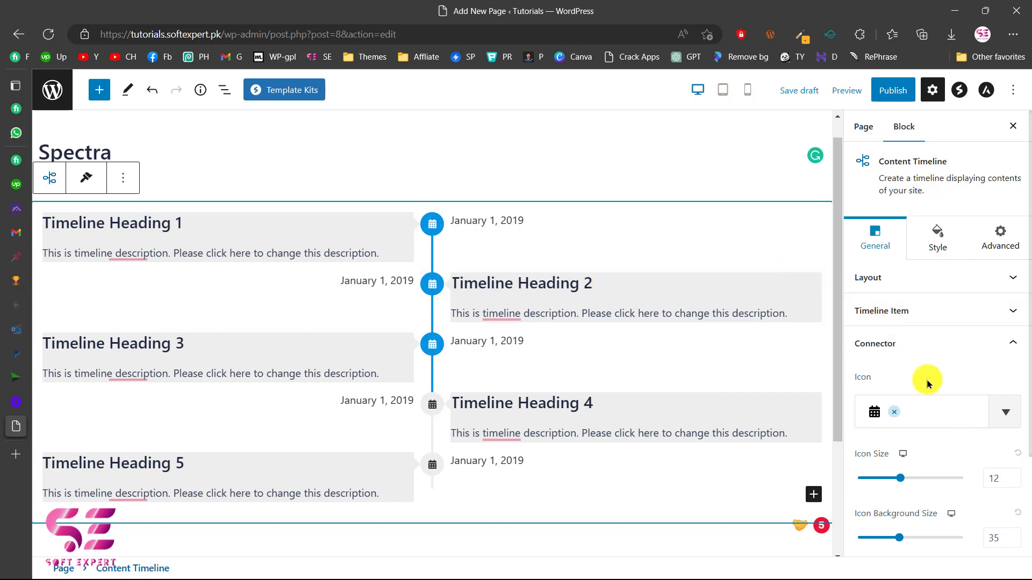
{"action": "left_click", "coordinate": [940, 249]}
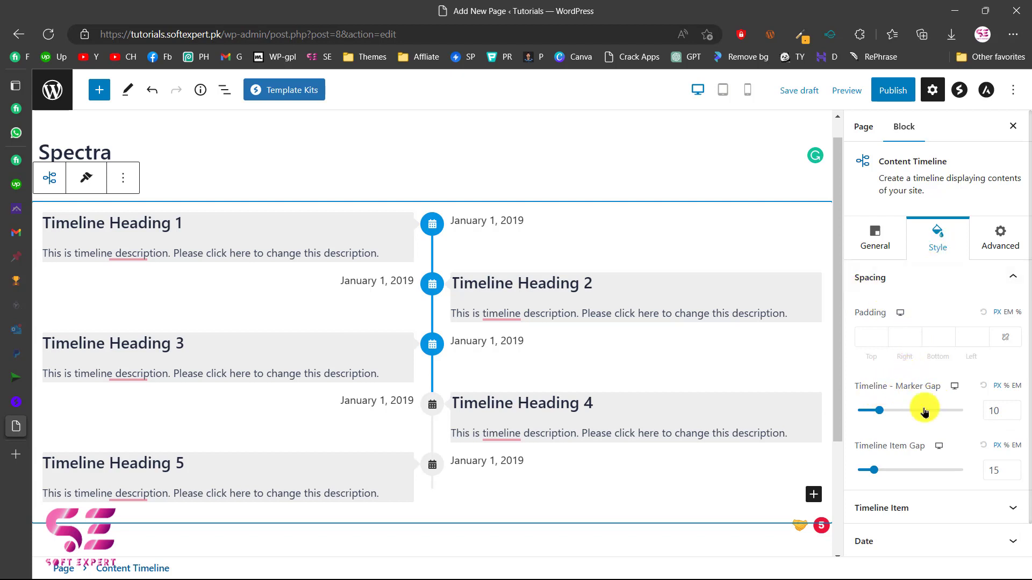
{"action": "scroll", "coordinate": [870, 450], "scroll_direction": "down", "scroll_amount": 1}
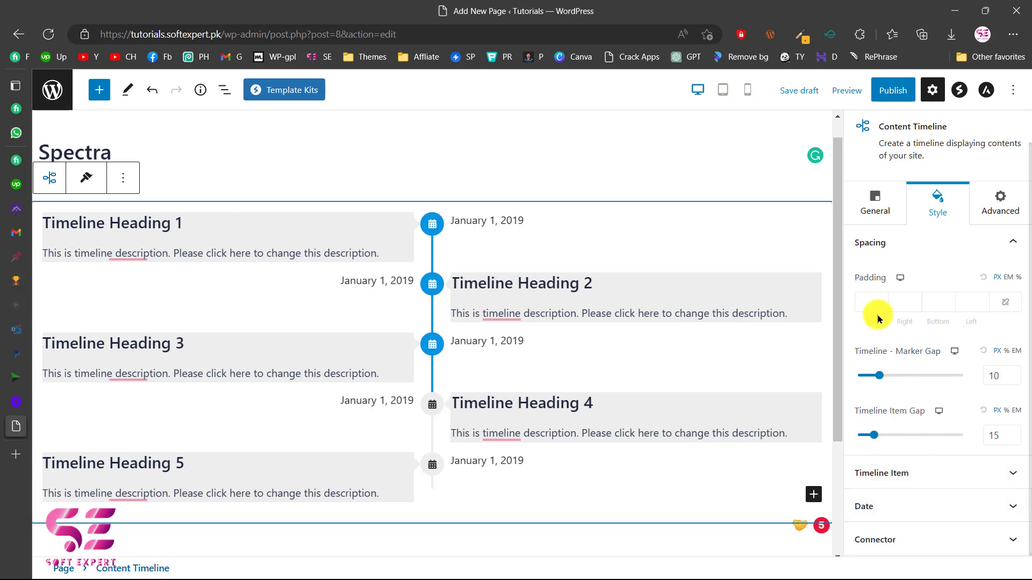
{"action": "left_click", "coordinate": [1003, 304]}
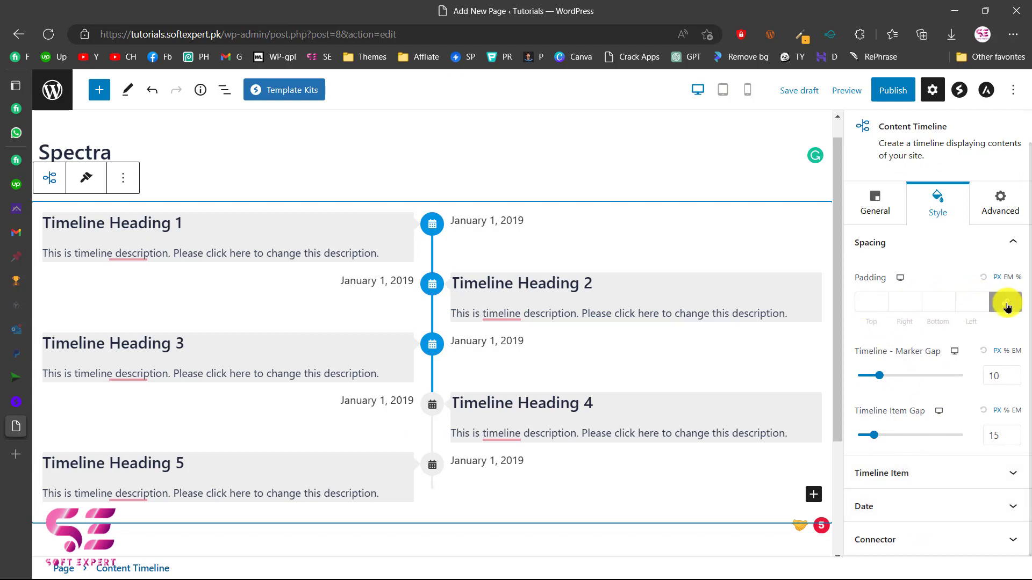
{"action": "left_click", "coordinate": [924, 302]}
{"action": "type", "text": "20"}
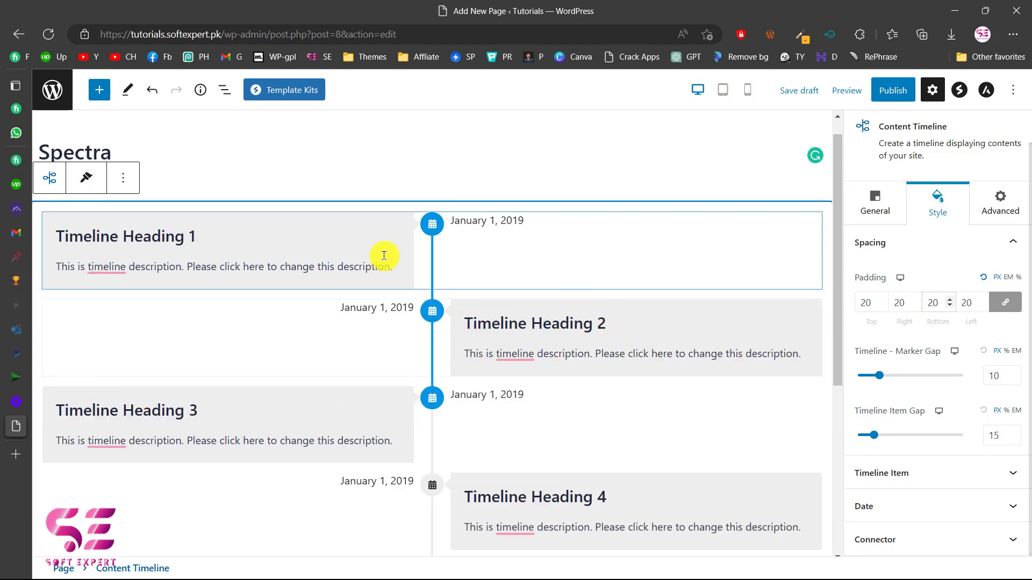
Set the timeline item heading color to the blue palette color 046BD2.
{"action": "left_click", "coordinate": [890, 463]}
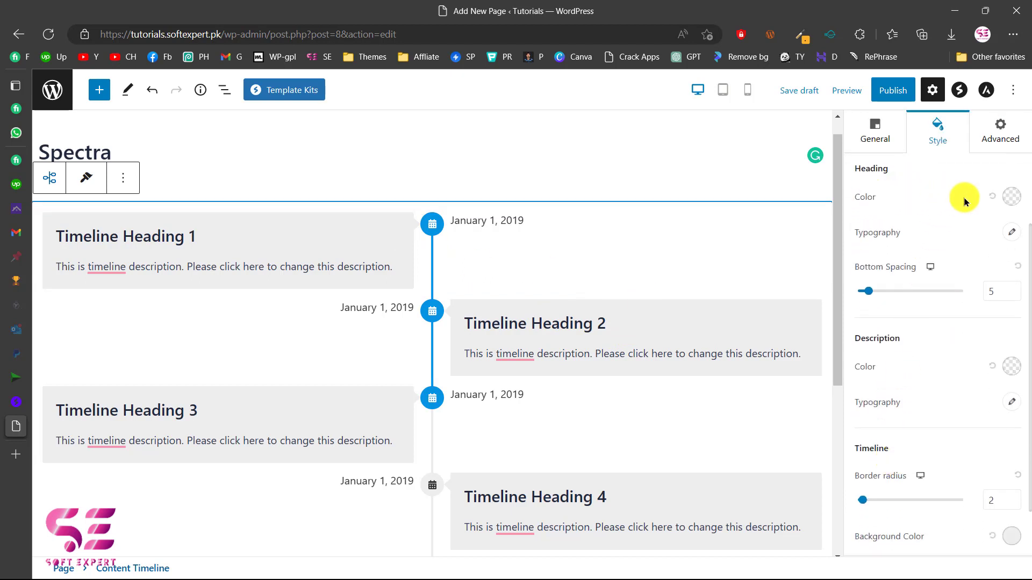
{"action": "left_click", "coordinate": [1012, 198]}
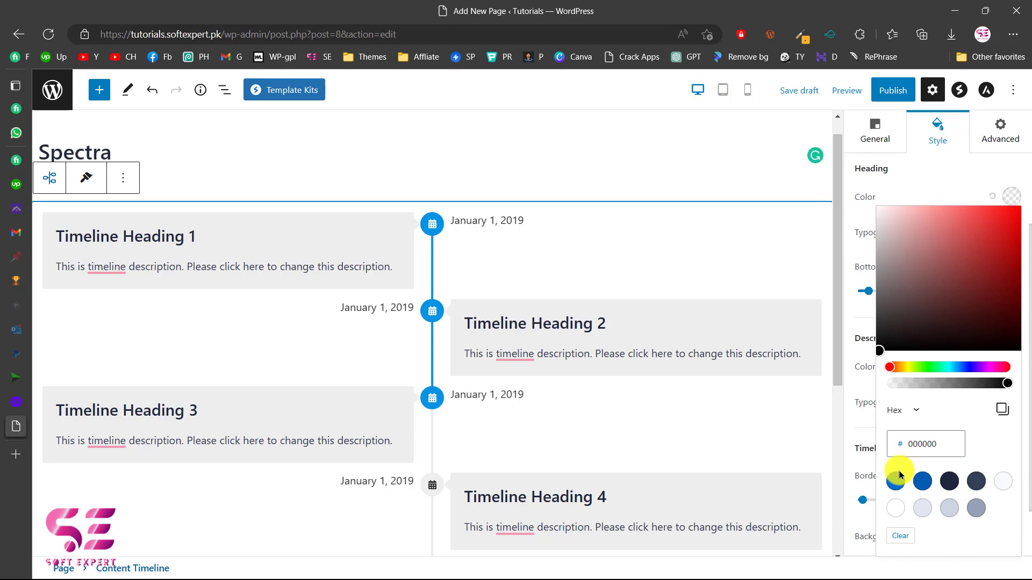
{"action": "left_click", "coordinate": [895, 487]}
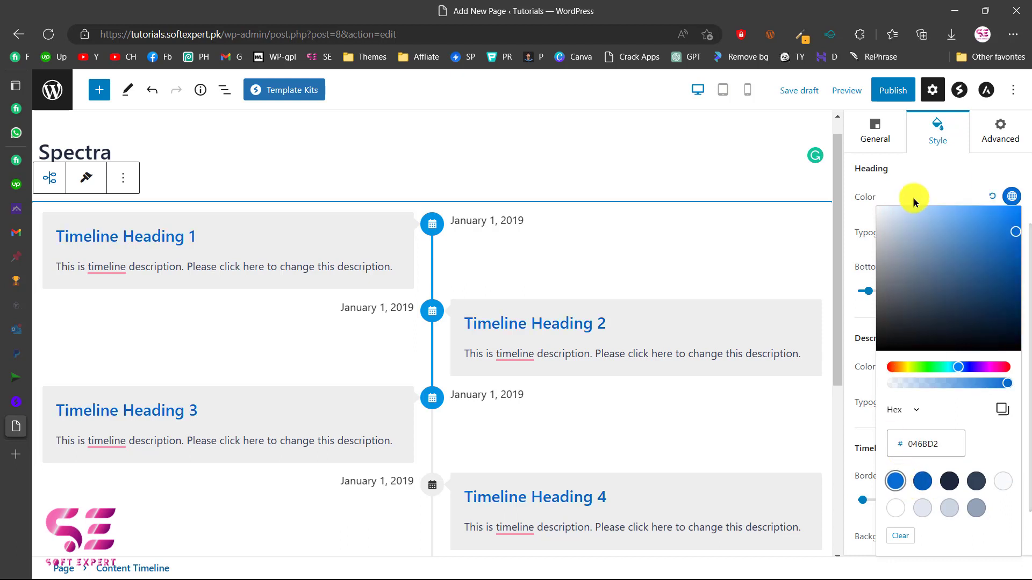
{"action": "left_click", "coordinate": [869, 294]}
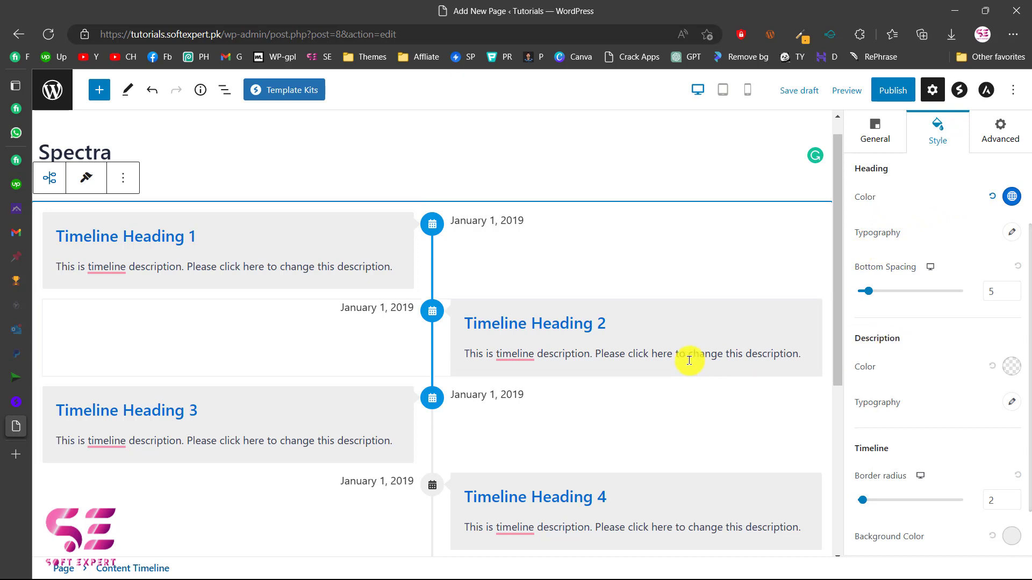
View the description typography options, then set the timeline items' border radius to 10.
{"action": "scroll", "coordinate": [930, 417], "scroll_direction": "down", "scroll_amount": 2}
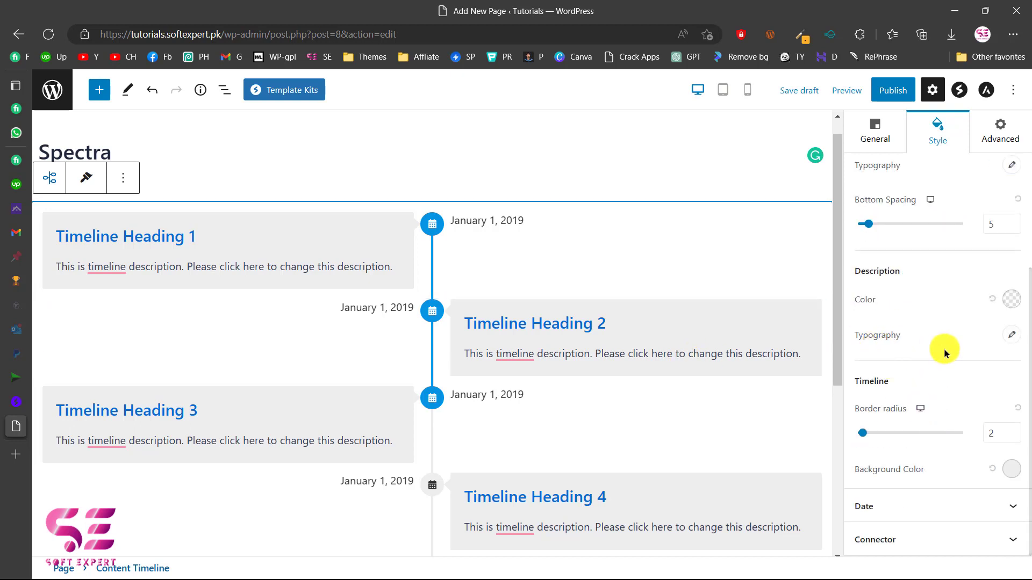
{"action": "left_click", "coordinate": [1009, 336]}
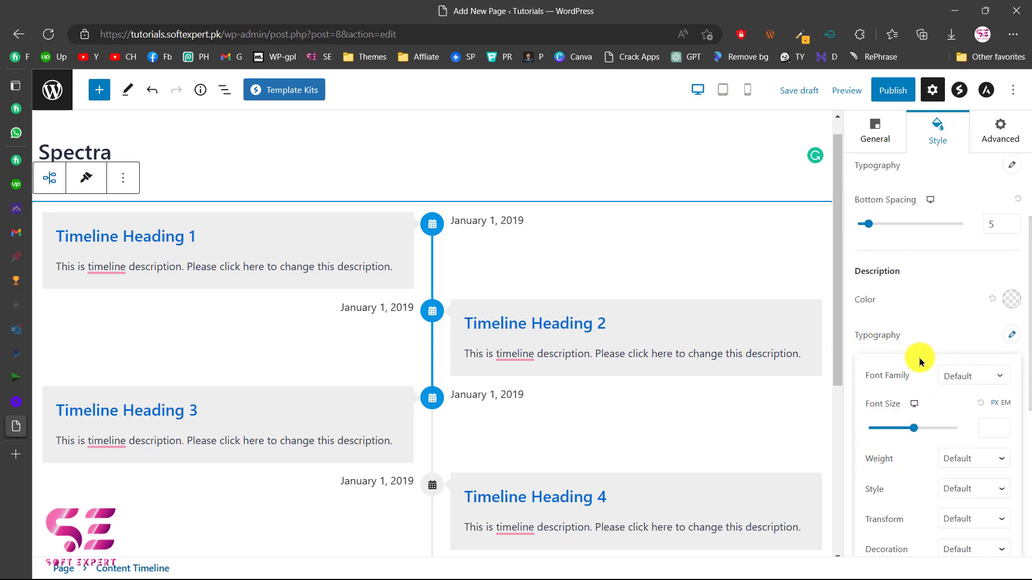
{"action": "left_click", "coordinate": [945, 314]}
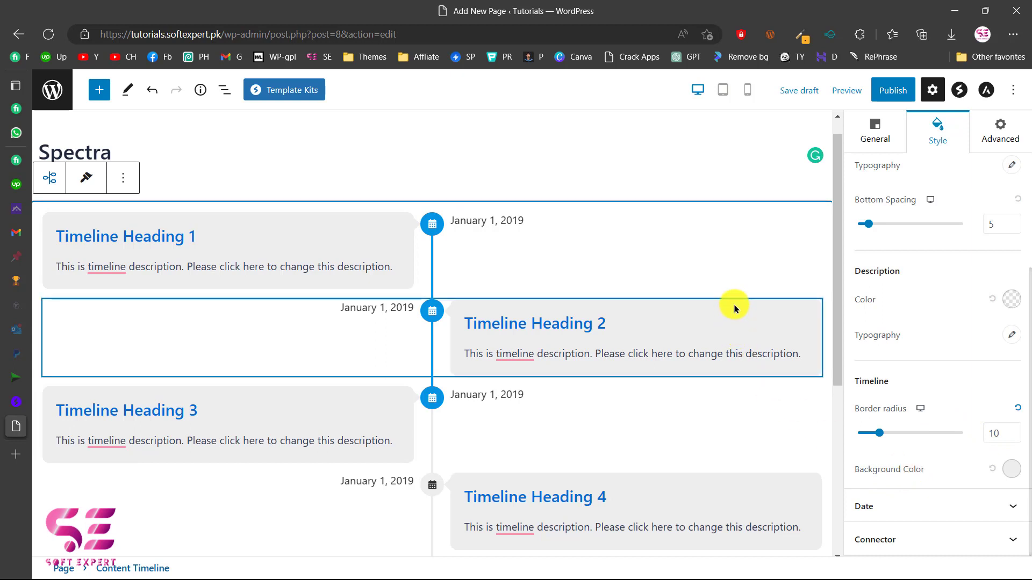
Try white FFFFFF as the timeline items' background color and reset it to the default.
{"action": "left_click", "coordinate": [1007, 471]}
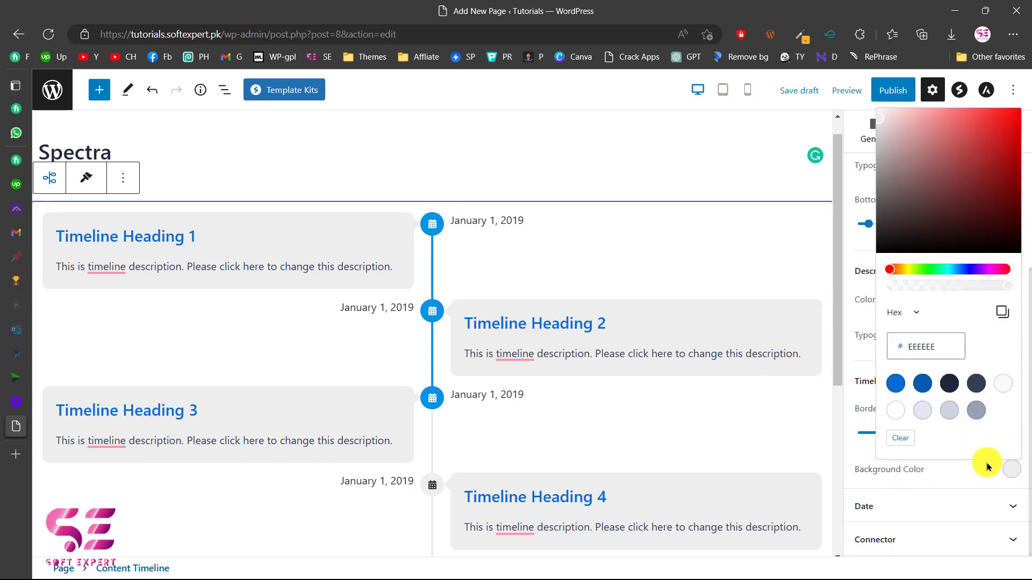
{"action": "left_click", "coordinate": [905, 411]}
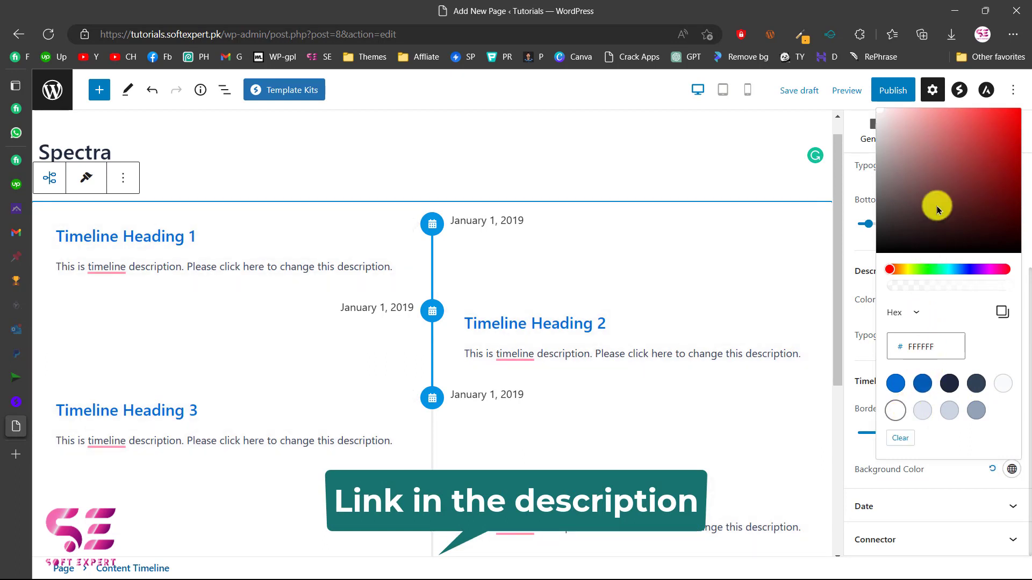
{"action": "left_click", "coordinate": [988, 469]}
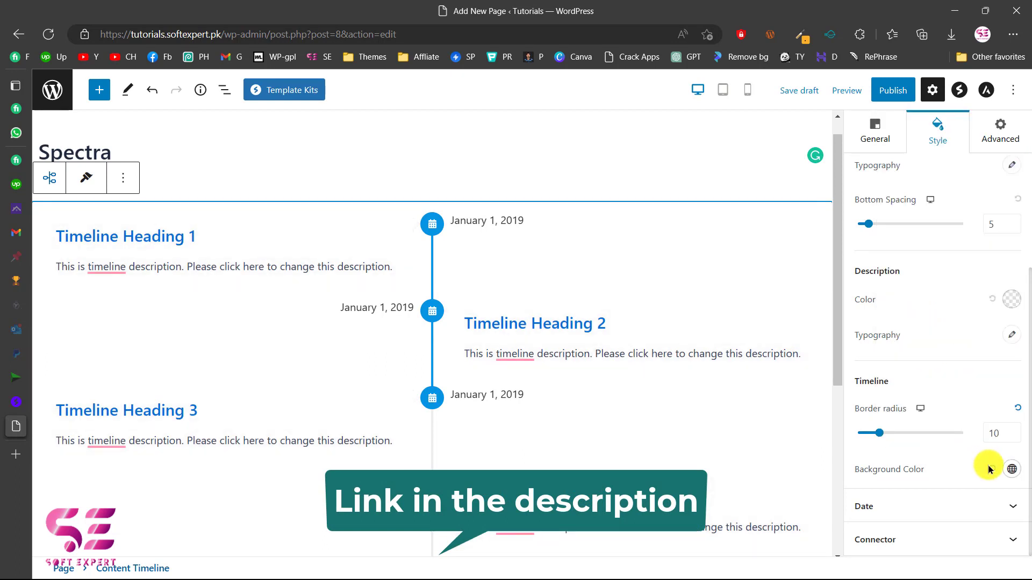
{"action": "left_click", "coordinate": [992, 471]}
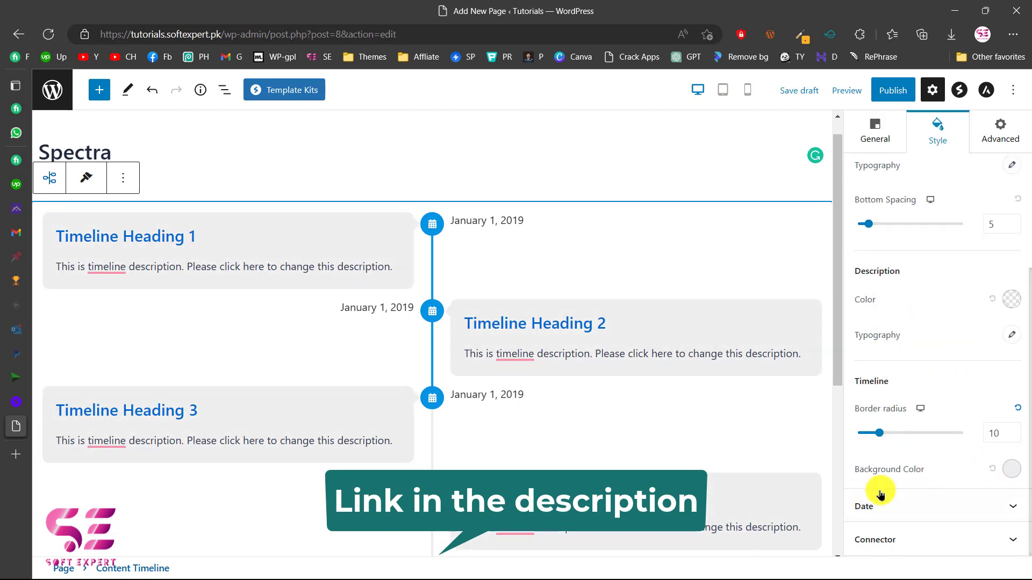
Examine the timeline's date and connector style settings and check the connector's colors along the timeline.
{"action": "left_click", "coordinate": [905, 501]}
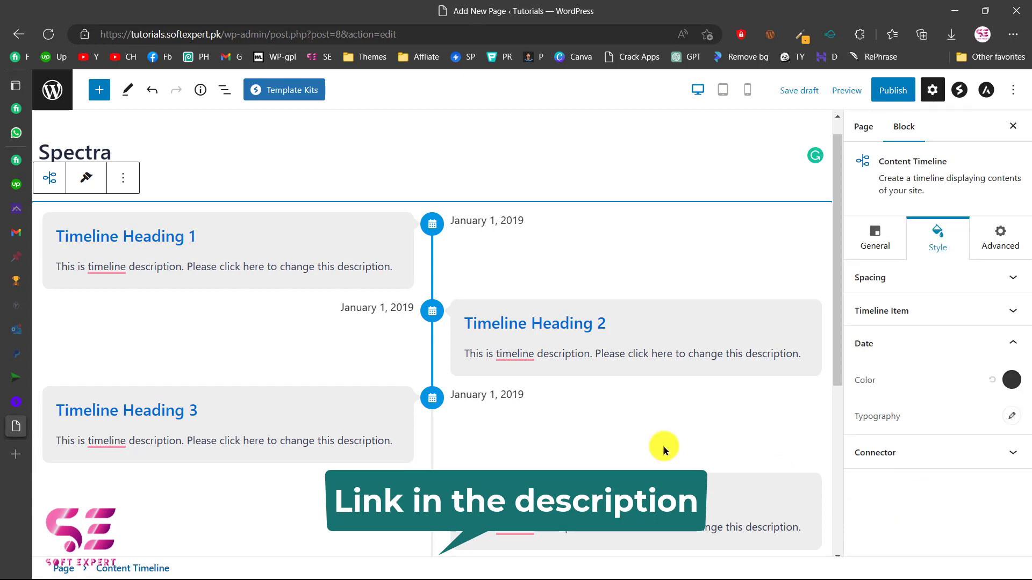
{"action": "left_click", "coordinate": [900, 454]}
{"action": "scroll", "coordinate": [908, 430], "scroll_direction": "down", "scroll_amount": 1}
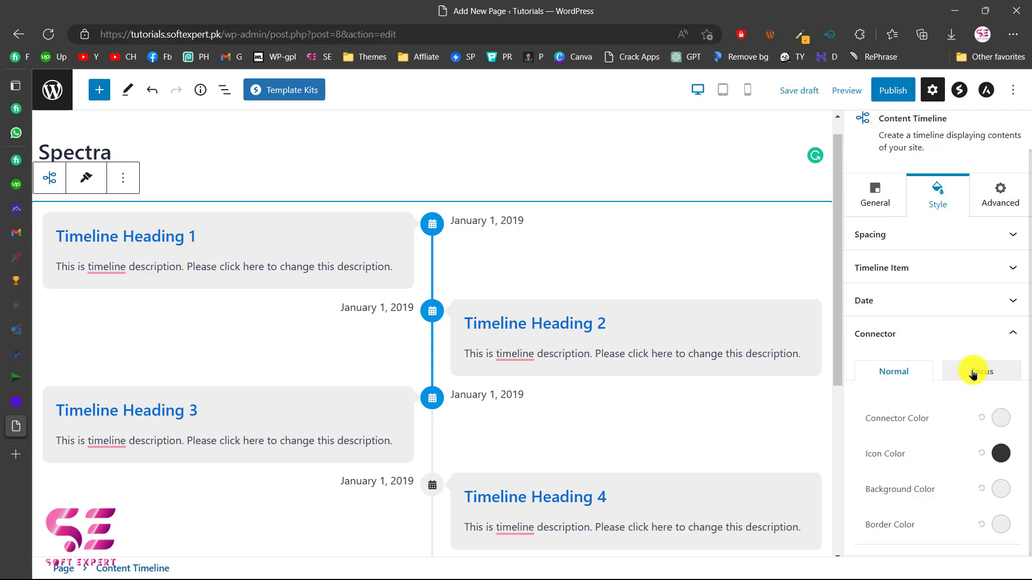
{"action": "scroll", "coordinate": [678, 450], "scroll_direction": "down", "scroll_amount": 3}
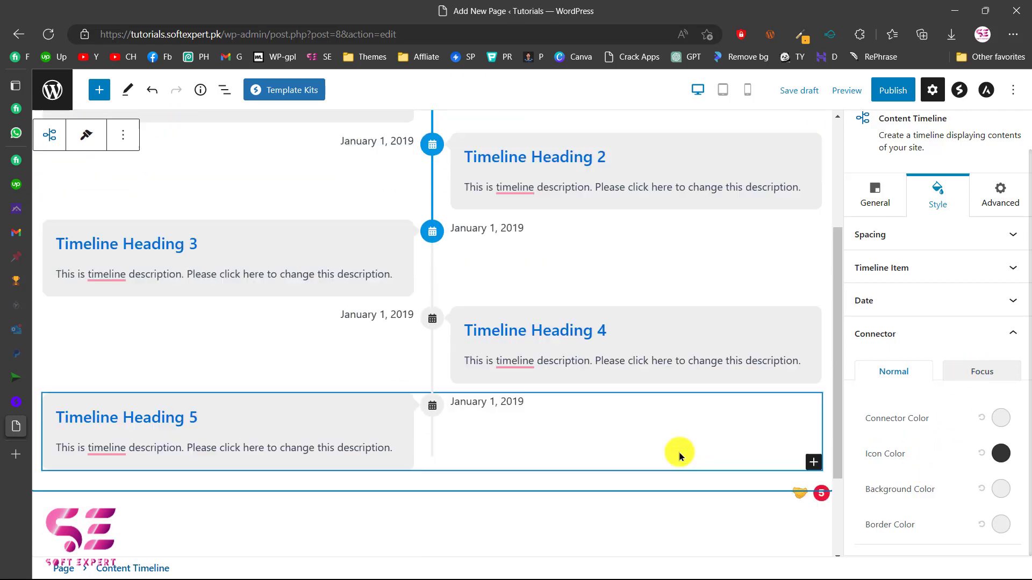
{"action": "scroll", "coordinate": [678, 451], "scroll_direction": "up", "scroll_amount": 3}
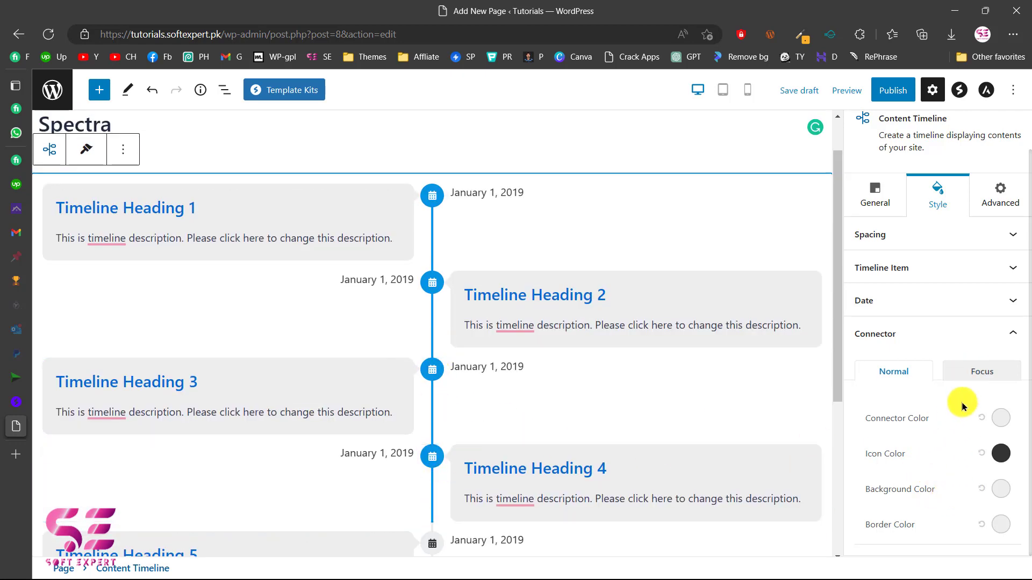
{"action": "scroll", "coordinate": [970, 383], "scroll_direction": "up", "scroll_amount": 1}
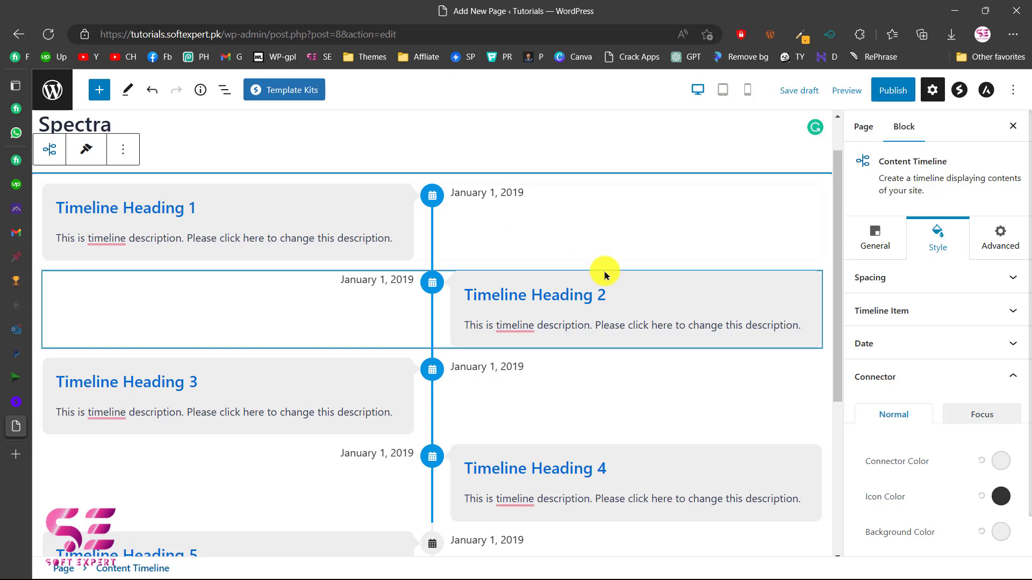
{"action": "mouse_move", "coordinate": [653, 267]}
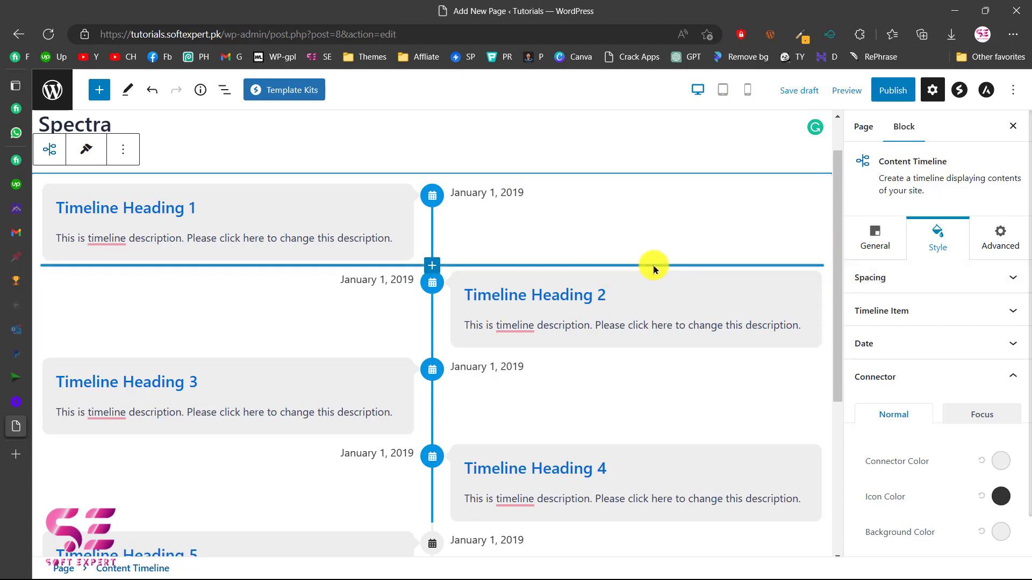
Remove the Content Timeline block and insert a Spectra Container with the single-column layout under the title.
{"action": "left_click", "coordinate": [123, 149]}
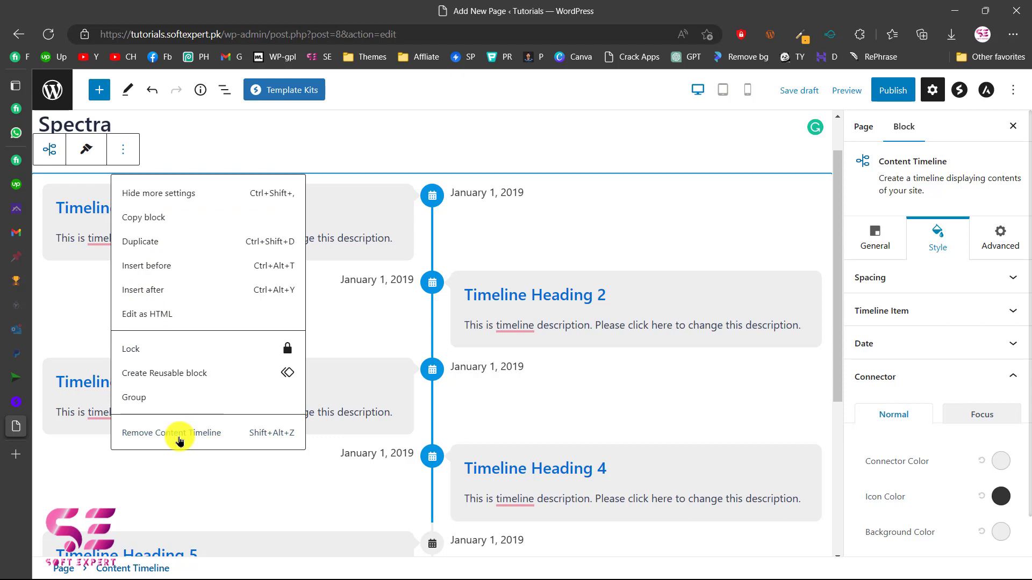
{"action": "left_click", "coordinate": [179, 437]}
{"action": "left_click", "coordinate": [96, 97]}
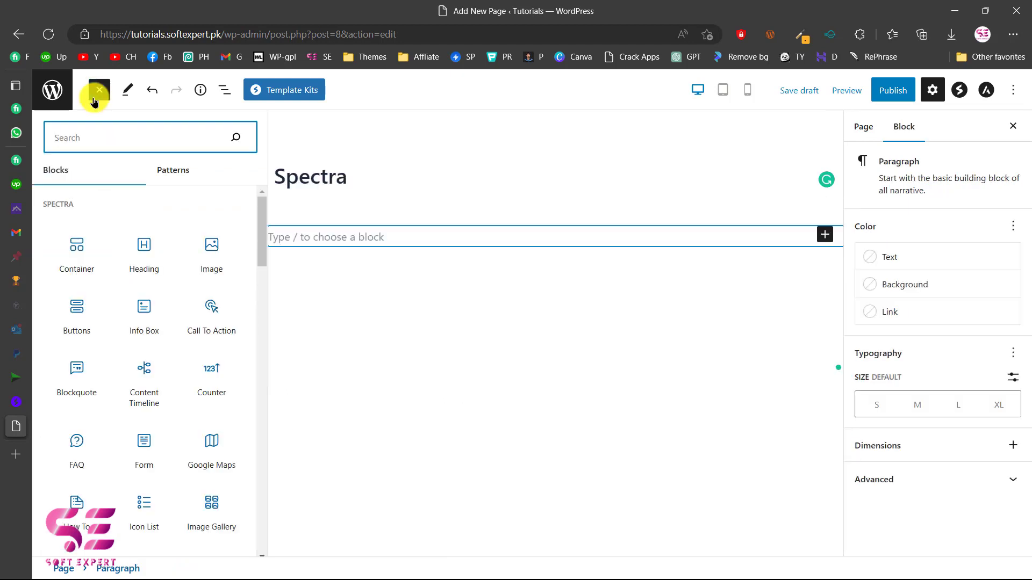
{"action": "left_click", "coordinate": [80, 253]}
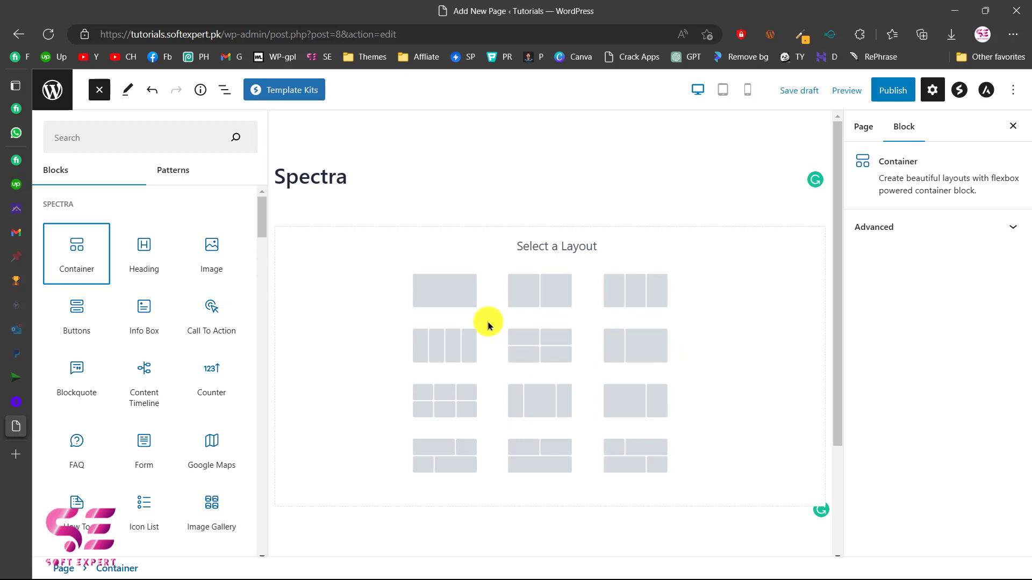
{"action": "left_click", "coordinate": [437, 291]}
{"action": "left_click", "coordinate": [257, 290]}
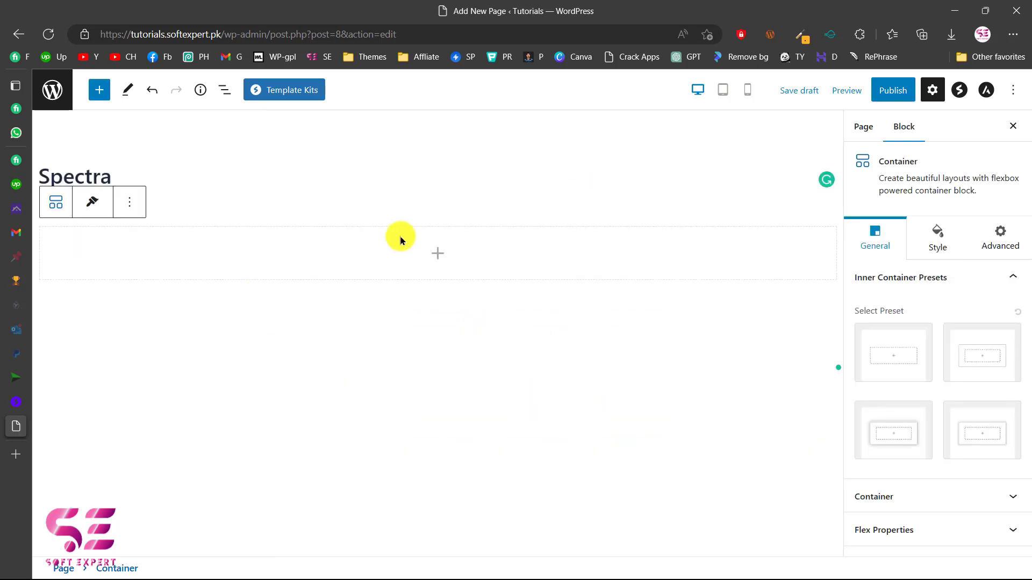
Insert a Content Timeline block inside the empty Container.
{"action": "left_click", "coordinate": [431, 258]}
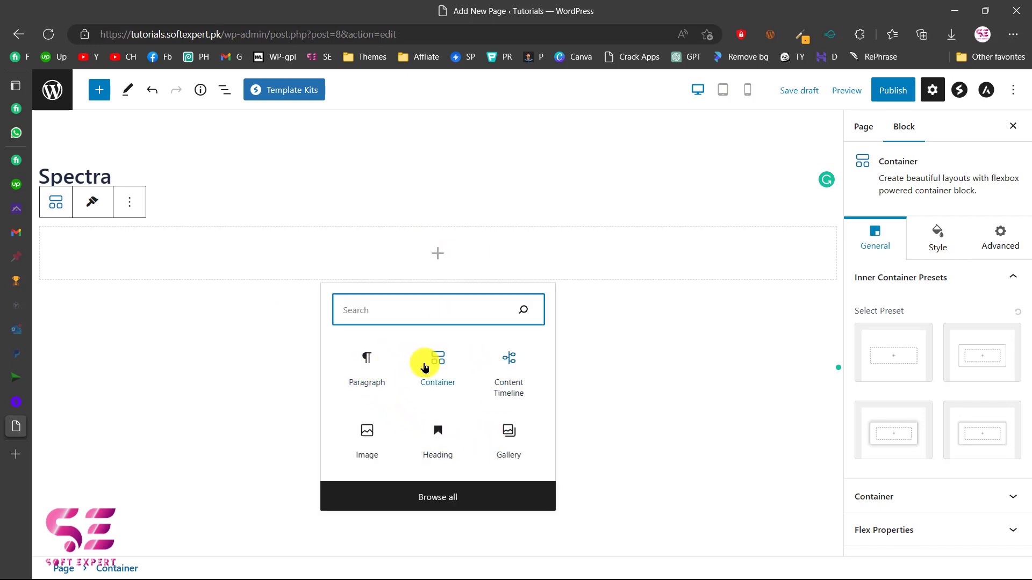
{"action": "left_click", "coordinate": [516, 369]}
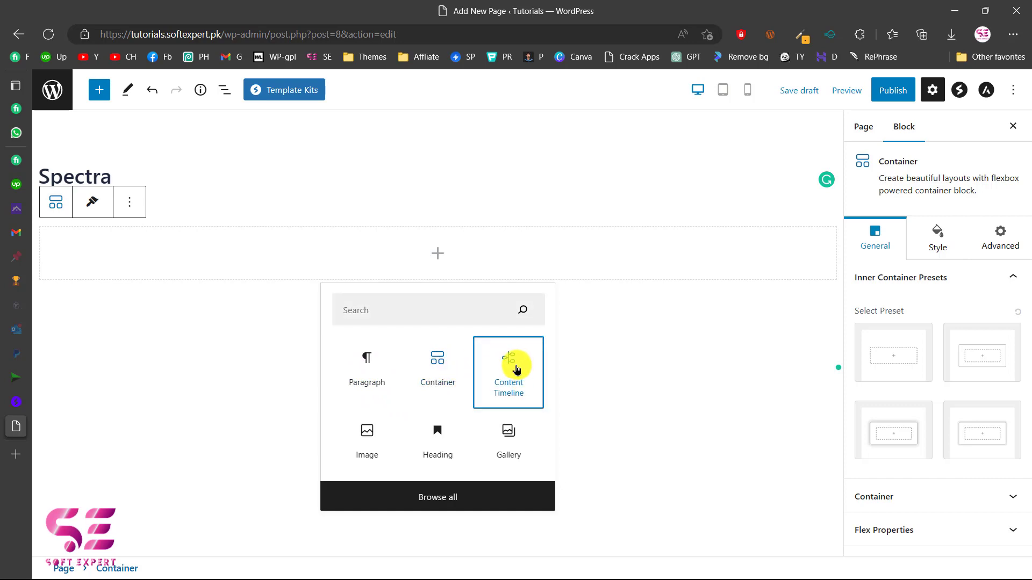
{"action": "left_click", "coordinate": [516, 370]}
{"action": "scroll", "coordinate": [414, 296], "scroll_direction": "down", "scroll_amount": 1}
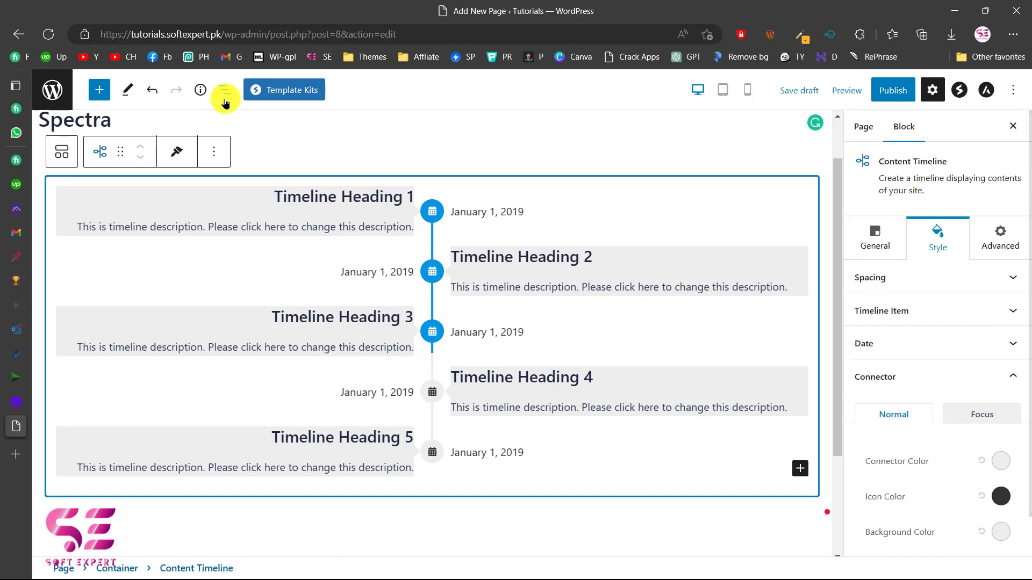
Show the page's block hierarchy, select the parent Container and review the Content Timeline nested inside it.
{"action": "left_click", "coordinate": [224, 99]}
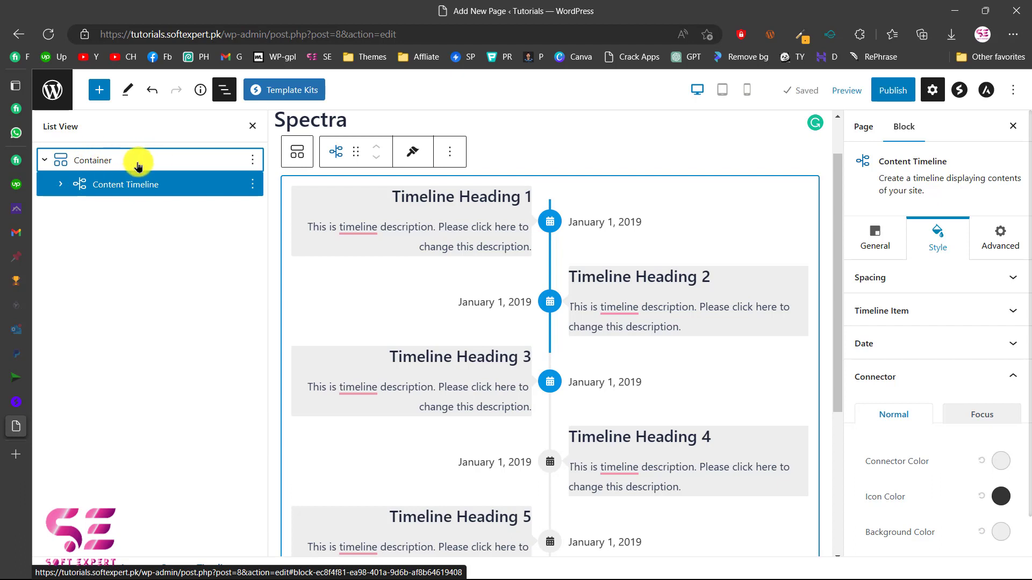
{"action": "left_click", "coordinate": [192, 161]}
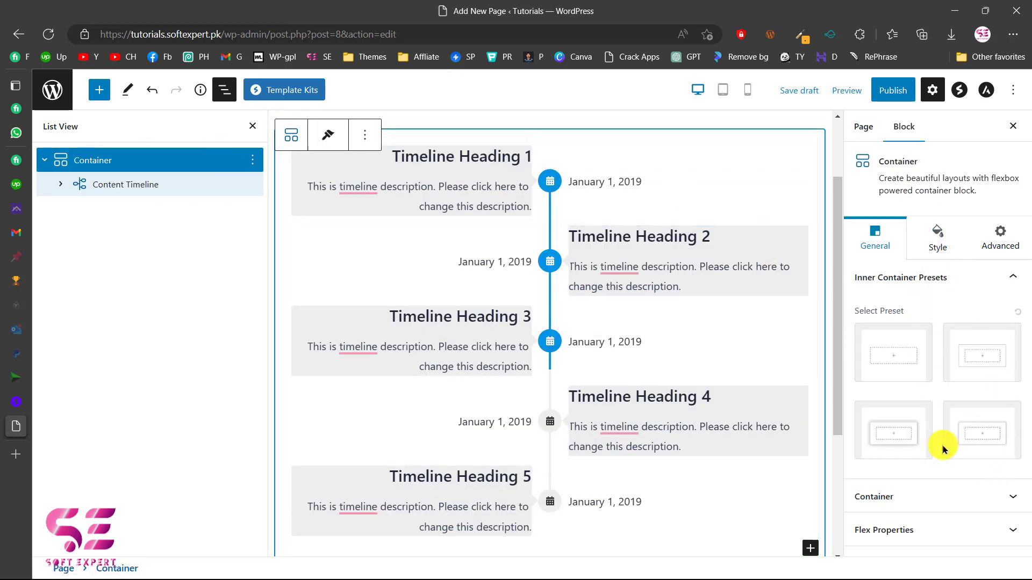
{"action": "left_click", "coordinate": [195, 193]}
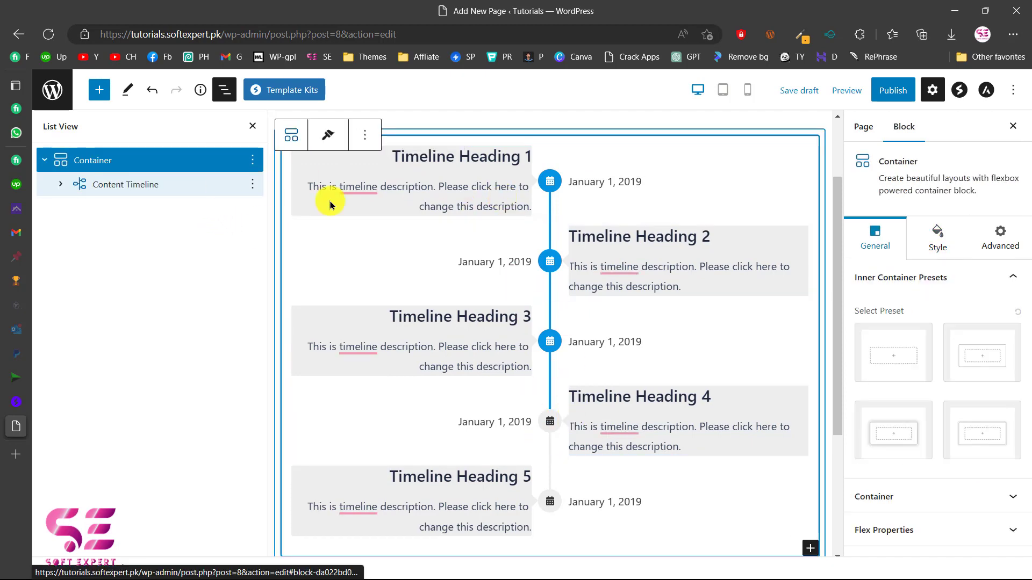
{"action": "scroll", "coordinate": [431, 251], "scroll_direction": "down", "scroll_amount": 2}
{"action": "scroll", "coordinate": [433, 252], "scroll_direction": "up", "scroll_amount": 3}
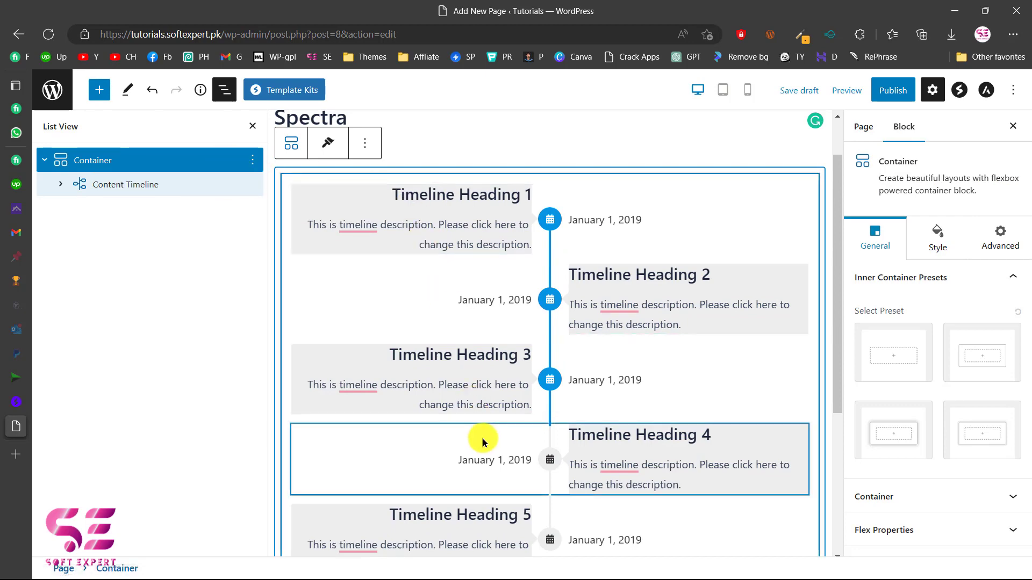
{"action": "scroll", "coordinate": [482, 440], "scroll_direction": "down", "scroll_amount": 2}
{"action": "scroll", "coordinate": [482, 438], "scroll_direction": "up", "scroll_amount": 3}
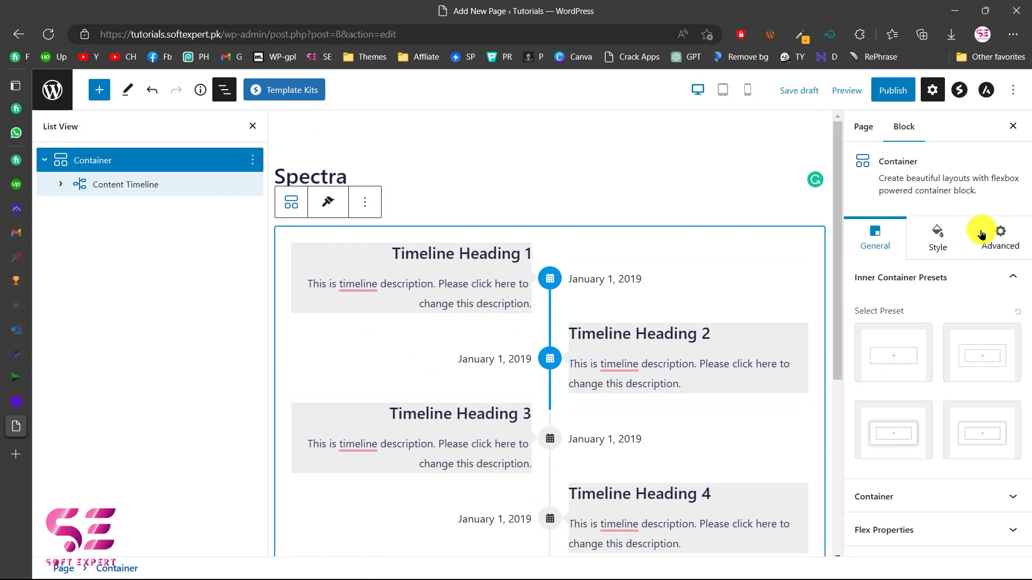
Give the parent Container a solid background in the palette's pale lavender color.
{"action": "left_click", "coordinate": [948, 251]}
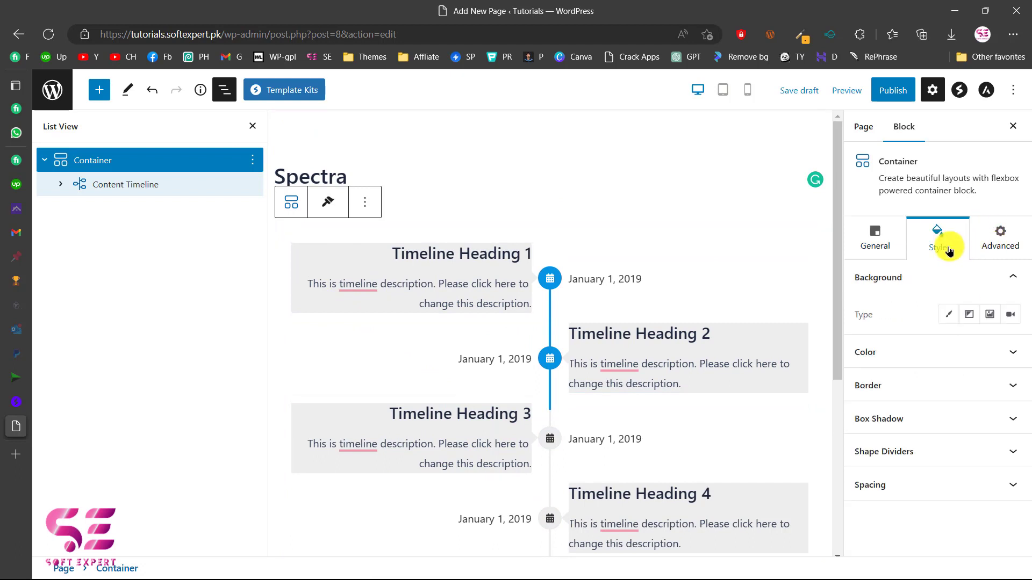
{"action": "left_click", "coordinate": [948, 319]}
{"action": "left_click", "coordinate": [1009, 352]}
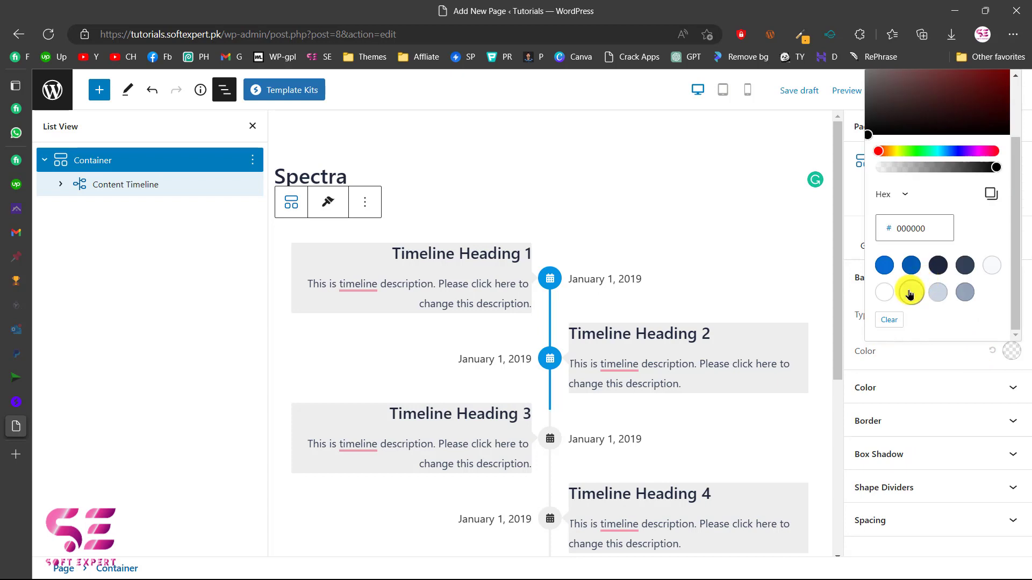
{"action": "left_click", "coordinate": [910, 293]}
{"action": "left_click", "coordinate": [866, 359]}
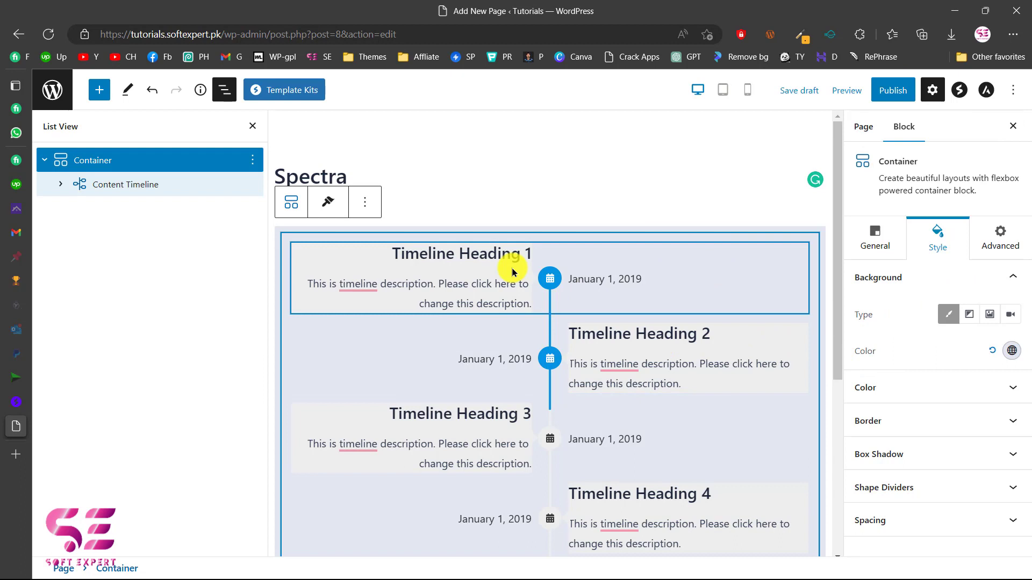
Select the nested Content Timeline and set its timeline items' background color to white.
{"action": "left_click", "coordinate": [392, 267]}
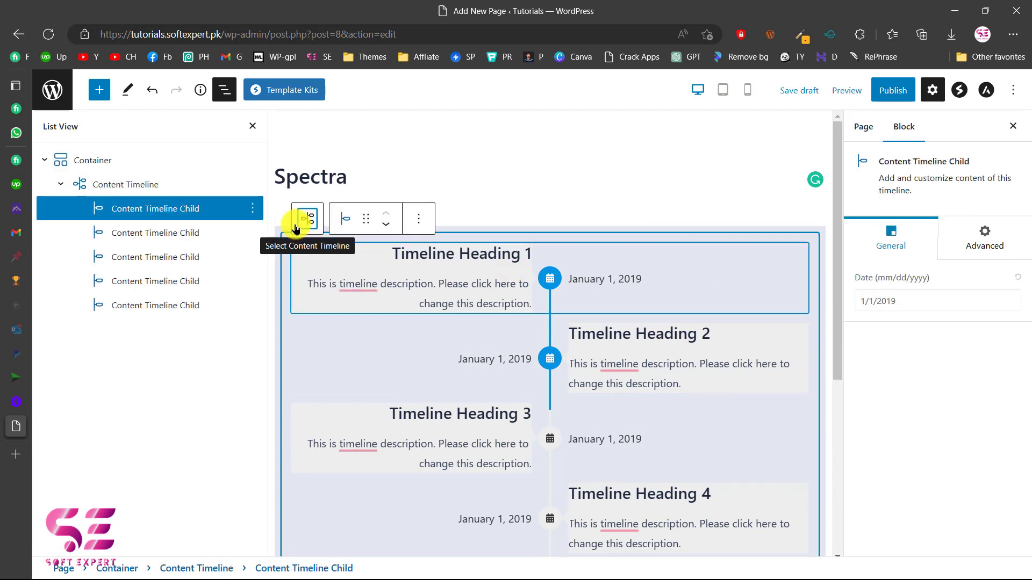
{"action": "left_click", "coordinate": [295, 228]}
{"action": "scroll", "coordinate": [944, 362], "scroll_direction": "down", "scroll_amount": 1}
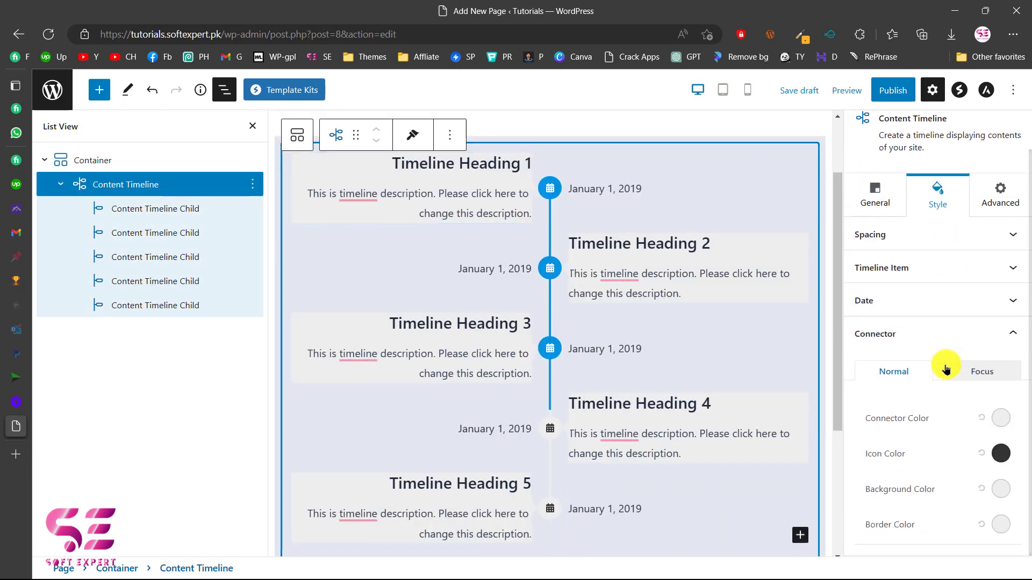
{"action": "left_click", "coordinate": [898, 266]}
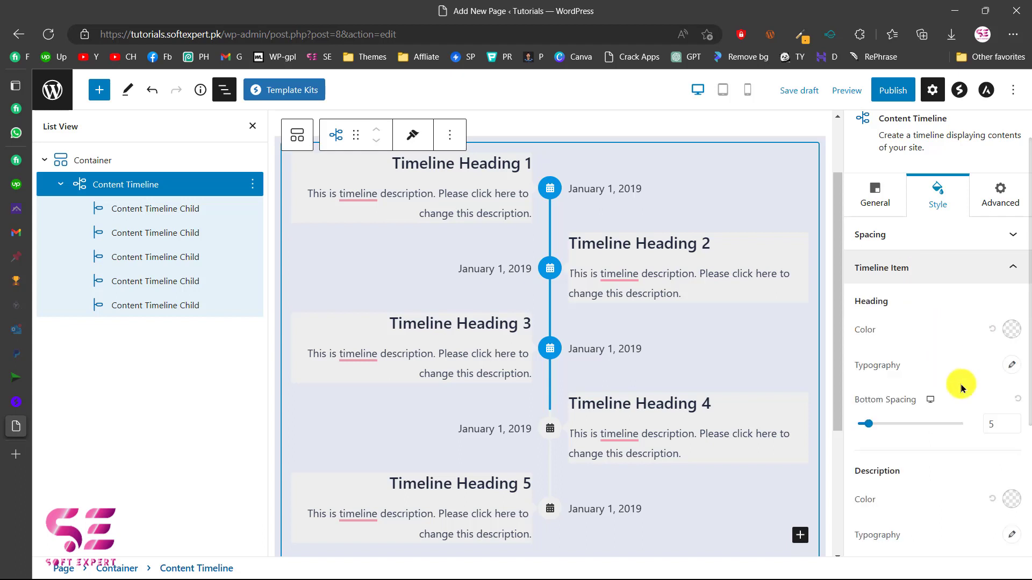
{"action": "scroll", "coordinate": [995, 392], "scroll_direction": "down", "scroll_amount": 2}
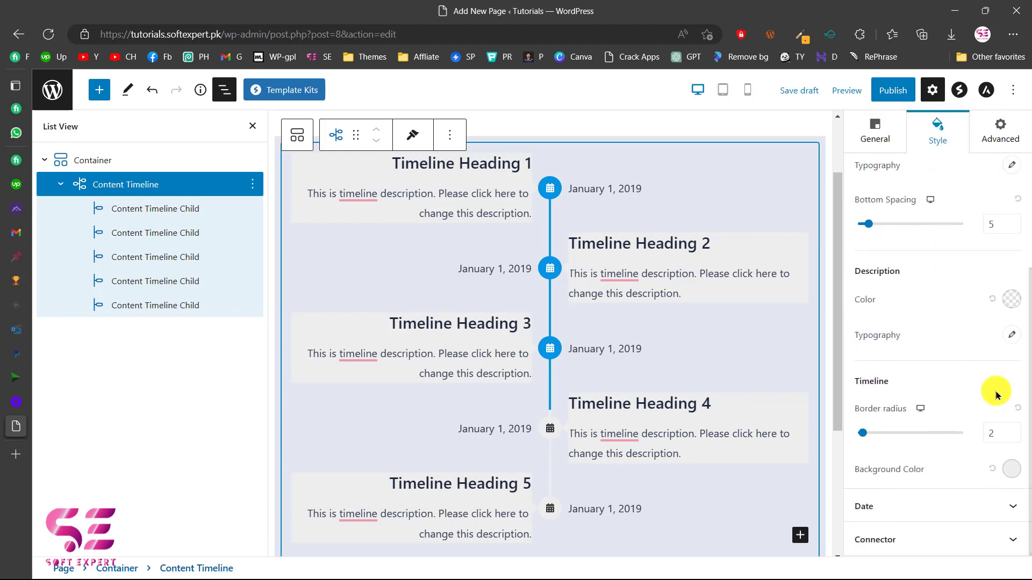
{"action": "left_click", "coordinate": [1014, 467]}
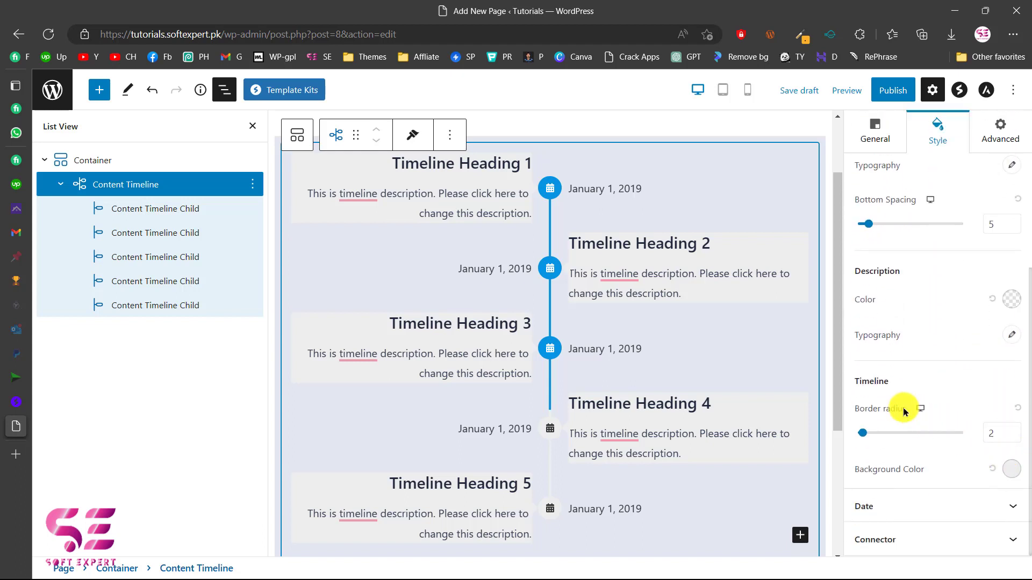
{"action": "left_click", "coordinate": [857, 453]}
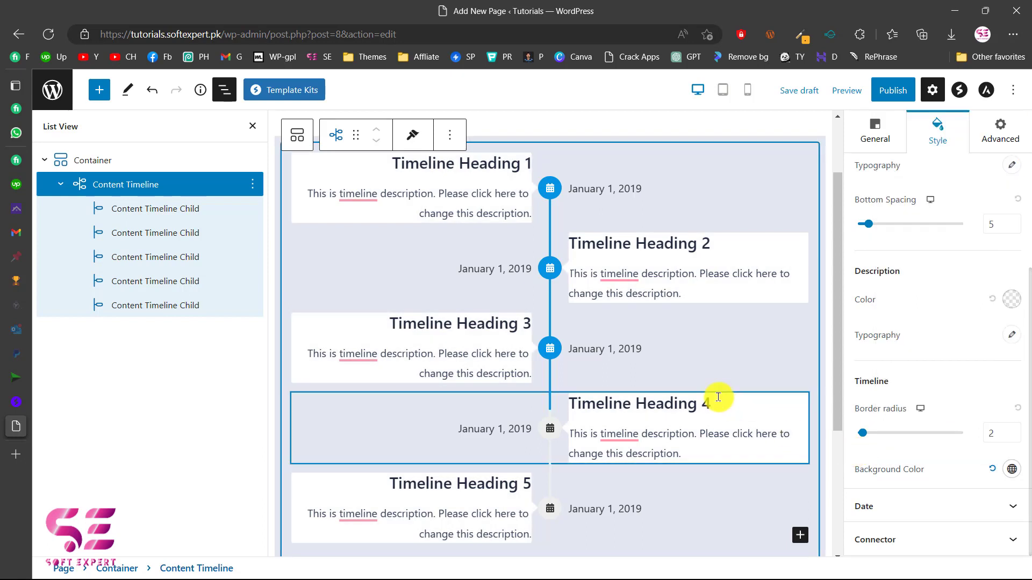
Set the Content Timeline's padding to 22 px on all four sides.
{"action": "scroll", "coordinate": [928, 348], "scroll_direction": "up", "scroll_amount": 5}
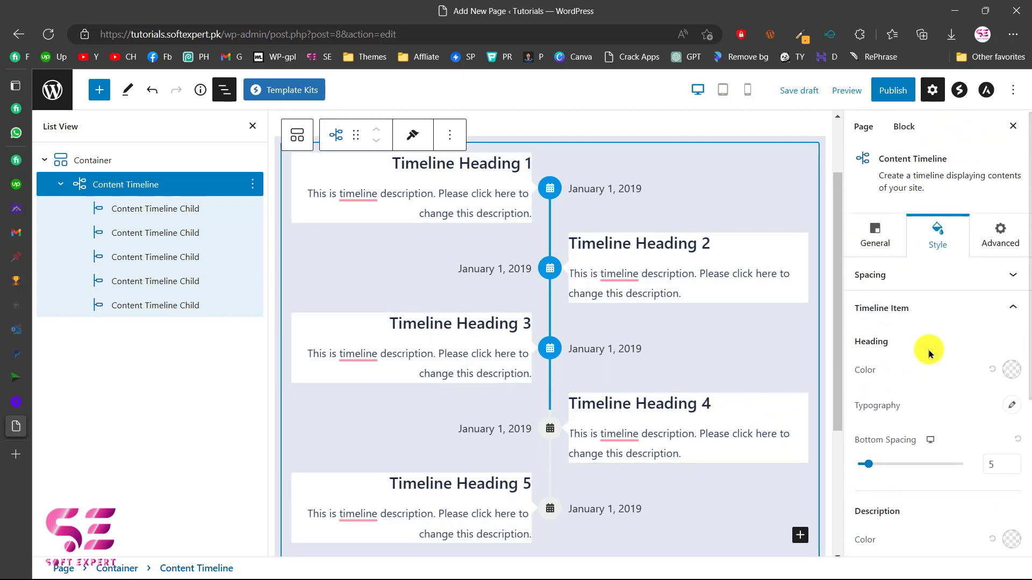
{"action": "left_click", "coordinate": [910, 278]}
{"action": "left_click", "coordinate": [899, 338]}
{"action": "type", "text": "22"}
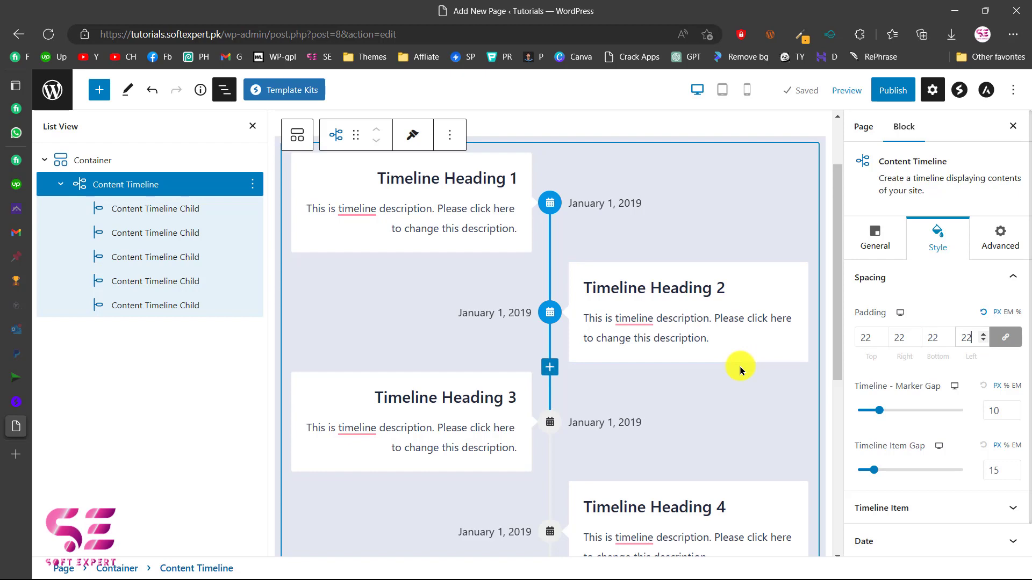
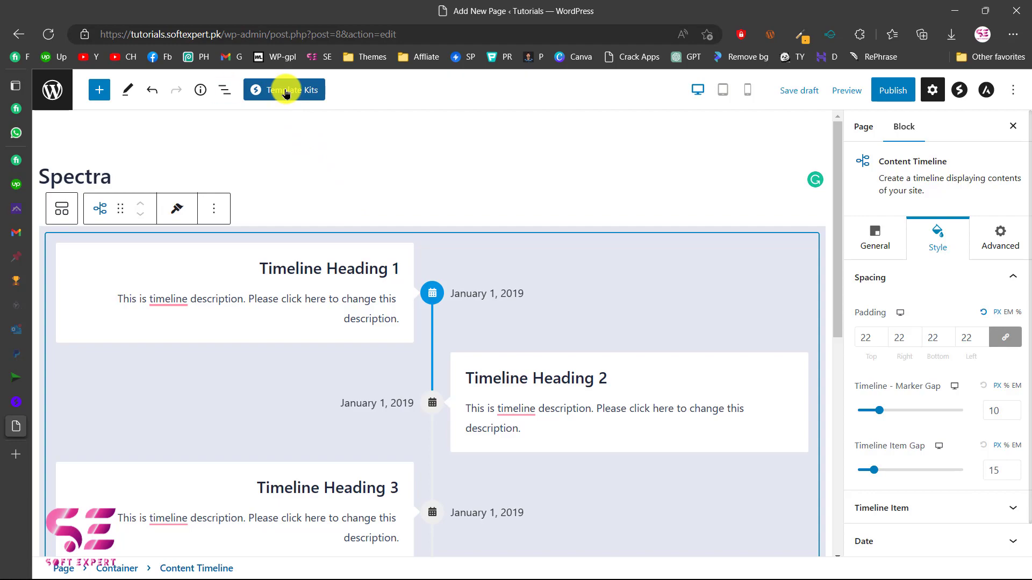
Open Spectra's Template Kits library and browse the available full-page templates.
{"action": "left_click", "coordinate": [285, 91]}
{"action": "scroll", "coordinate": [298, 285], "scroll_direction": "down", "scroll_amount": 3}
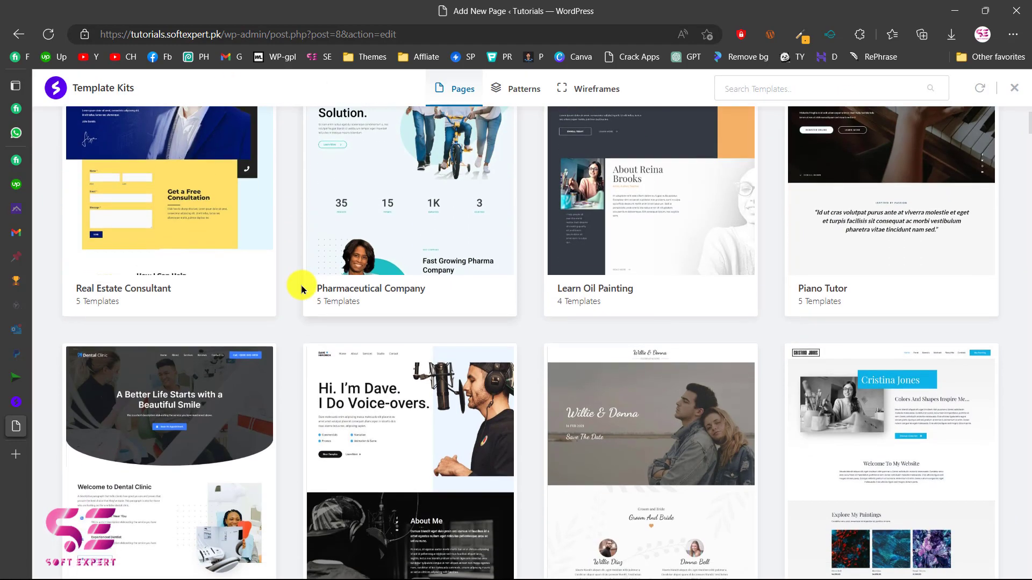
{"action": "scroll", "coordinate": [301, 288], "scroll_direction": "up", "scroll_amount": 3}
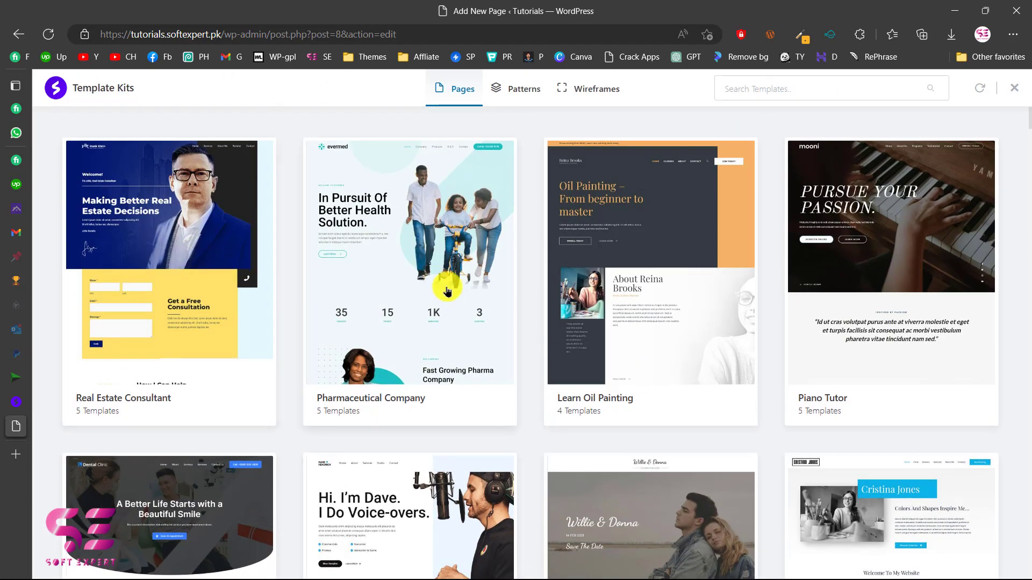
{"action": "scroll", "coordinate": [447, 291], "scroll_direction": "down", "scroll_amount": 2}
{"action": "scroll", "coordinate": [446, 291], "scroll_direction": "down", "scroll_amount": 6}
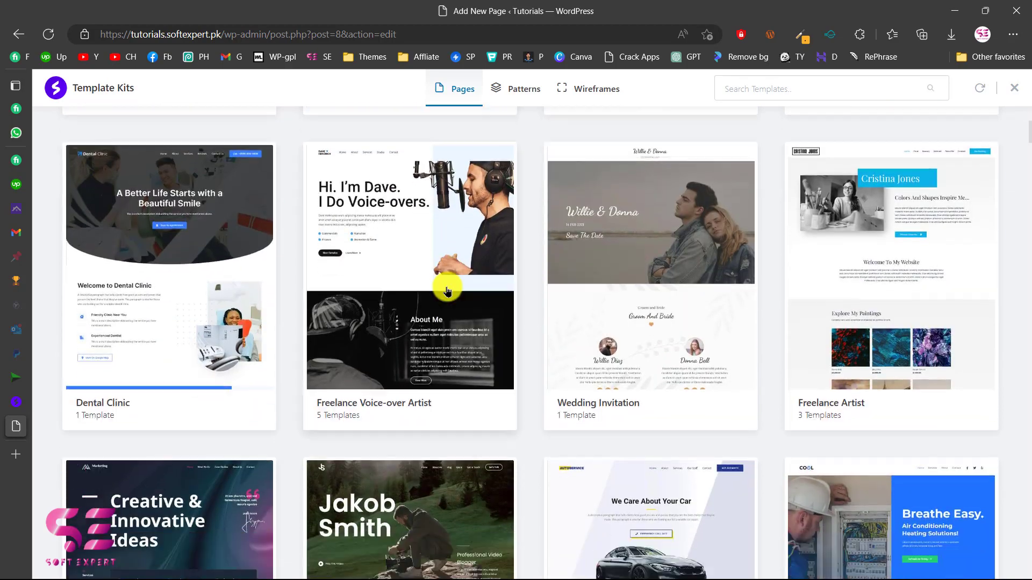
{"action": "scroll", "coordinate": [446, 291], "scroll_direction": "down", "scroll_amount": 6}
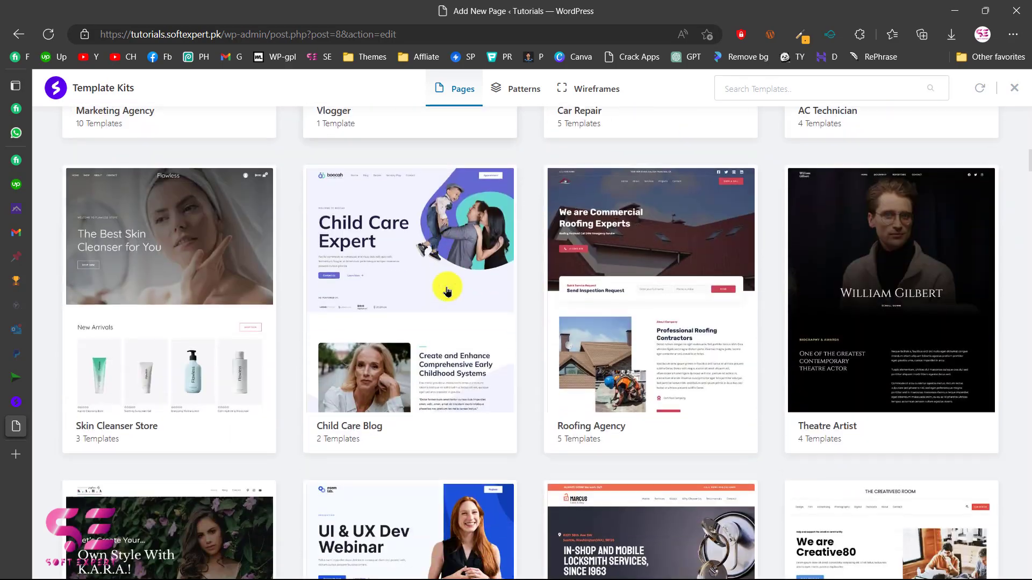
{"action": "scroll", "coordinate": [446, 291], "scroll_direction": "up", "scroll_amount": 15}
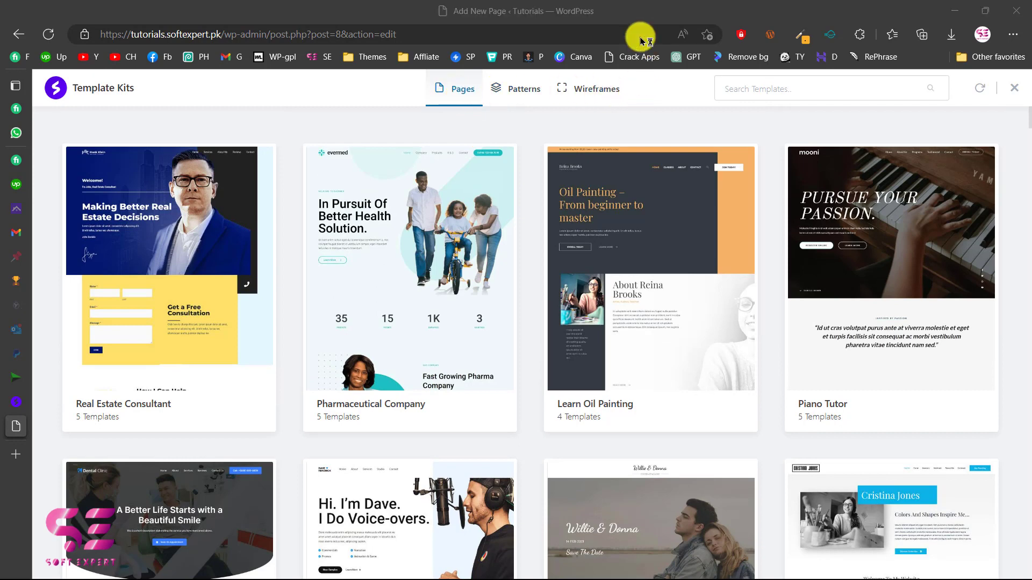
Browse the library's patterns filtered to Dark, and view the available wireframes.
{"action": "left_click", "coordinate": [515, 98]}
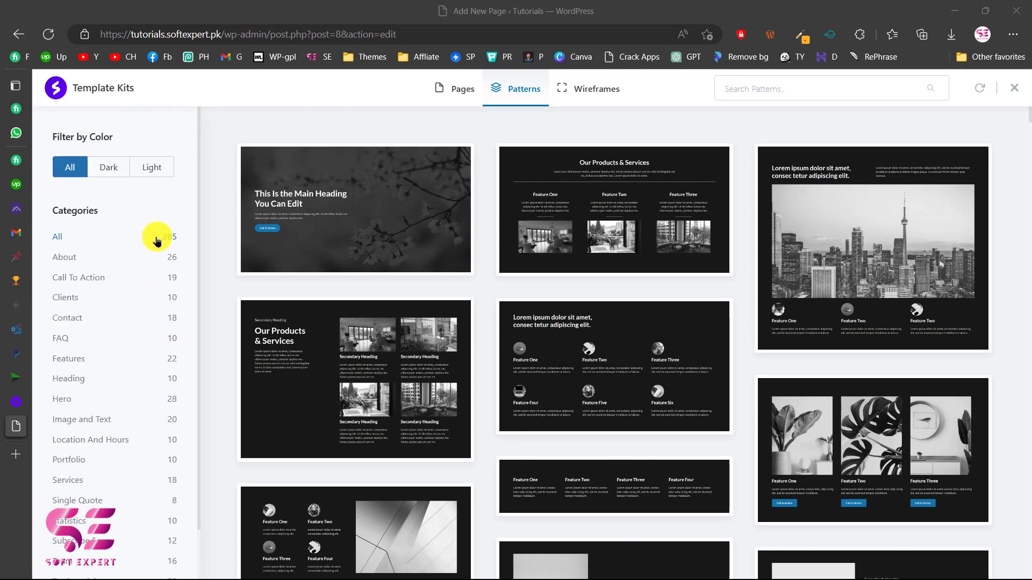
{"action": "left_click", "coordinate": [102, 172]}
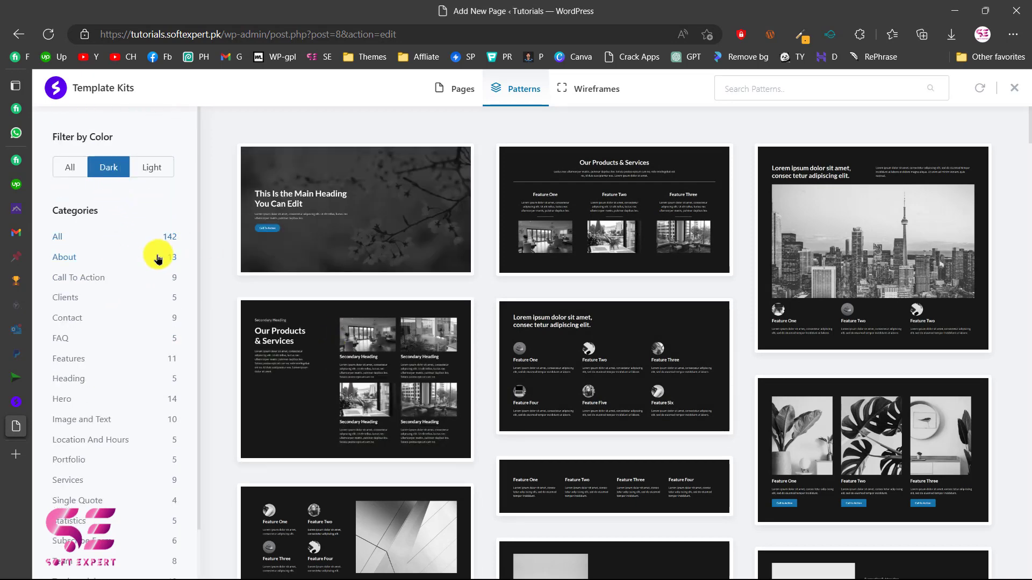
{"action": "mouse_move", "coordinate": [357, 219]}
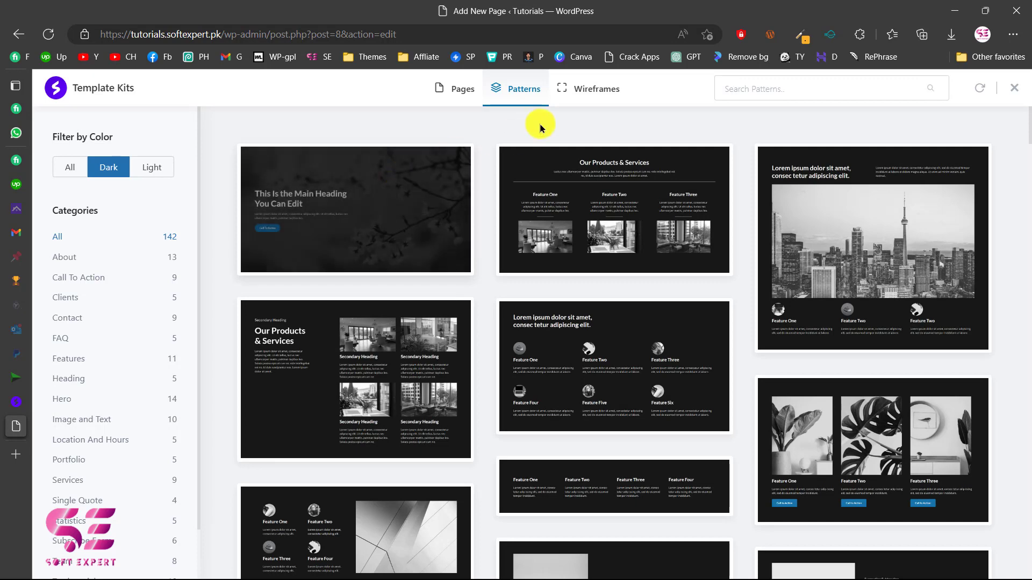
{"action": "left_click", "coordinate": [594, 97]}
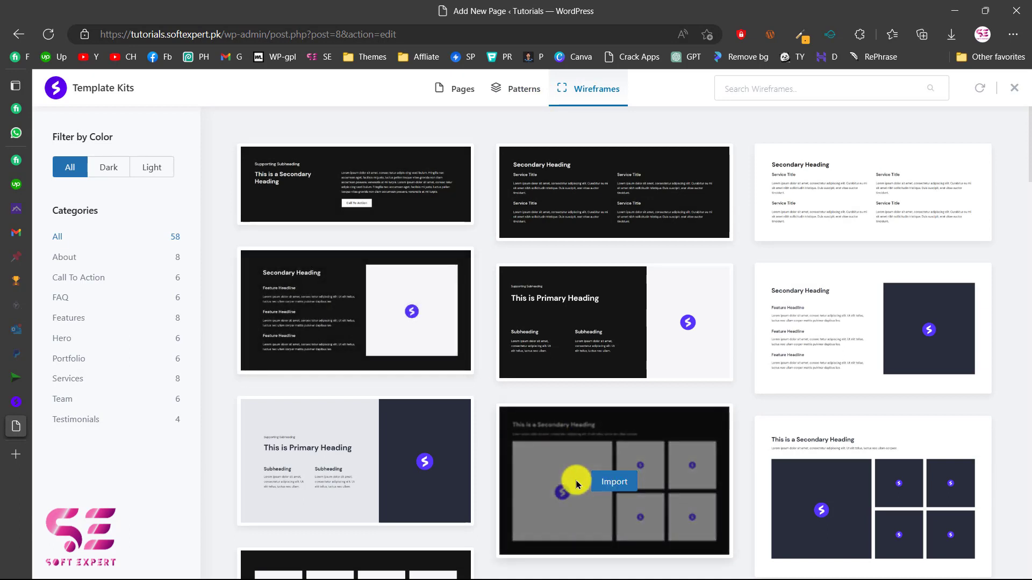
Import the dark "Our Products & Services" three-feature pattern into the page and view the inserted section.
{"action": "left_click", "coordinate": [503, 104]}
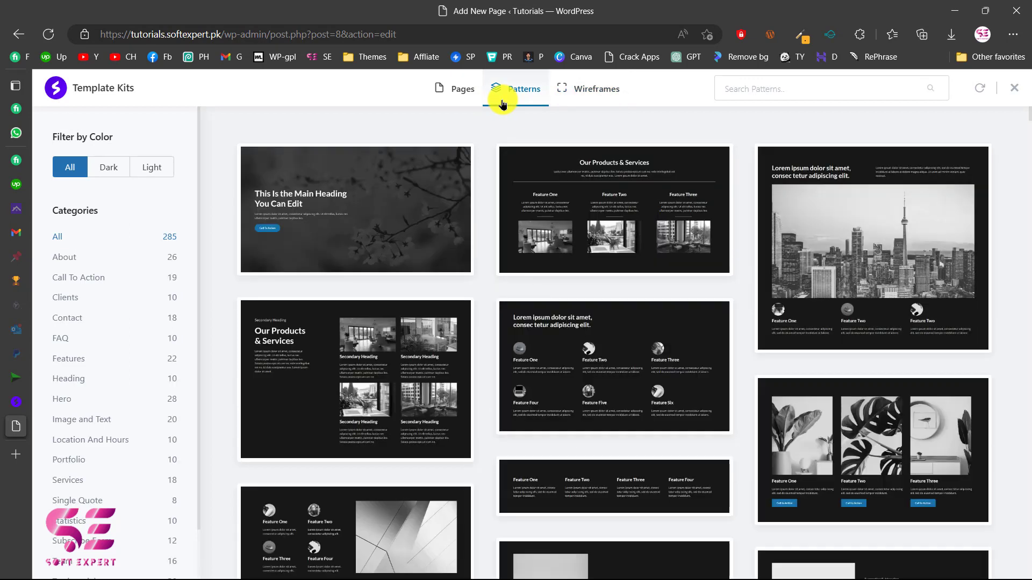
{"action": "mouse_move", "coordinate": [583, 213]}
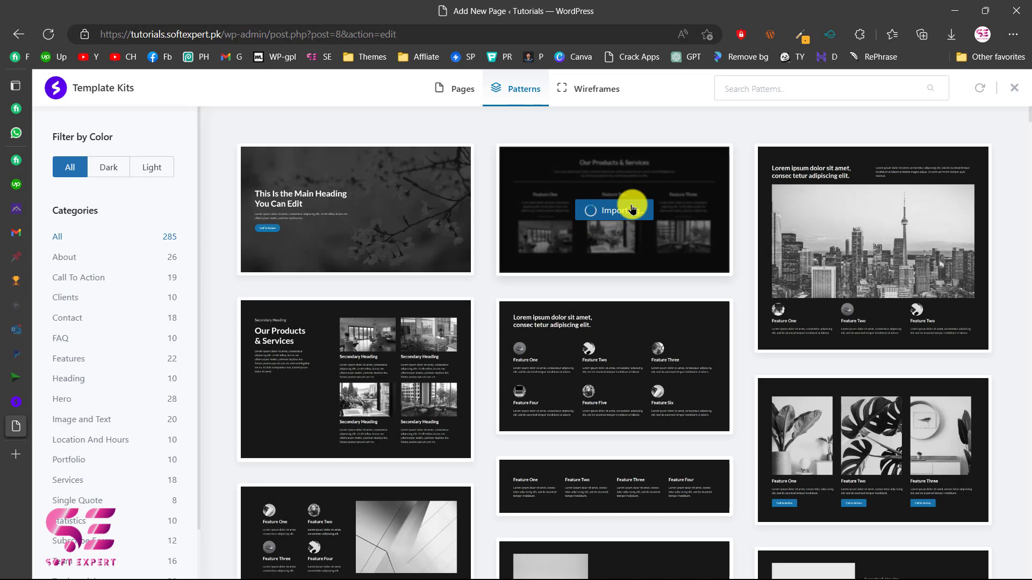
{"action": "scroll", "coordinate": [516, 232], "scroll_direction": "down", "scroll_amount": 1}
{"action": "scroll", "coordinate": [532, 257], "scroll_direction": "down", "scroll_amount": 2}
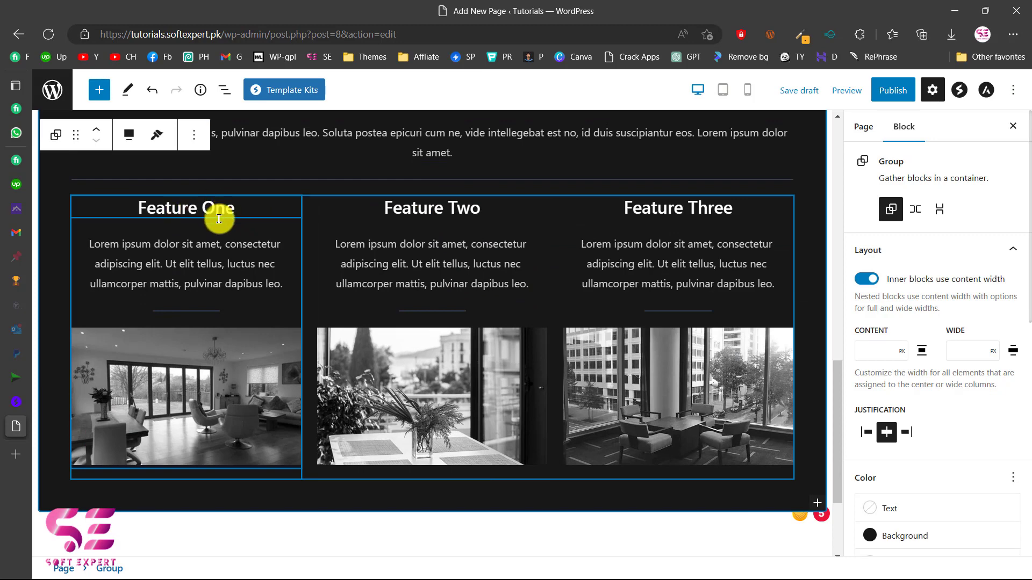
Select the imported section's "Feature One" heading to check its editing options, and switch to the Spectra website.
{"action": "left_click", "coordinate": [226, 207]}
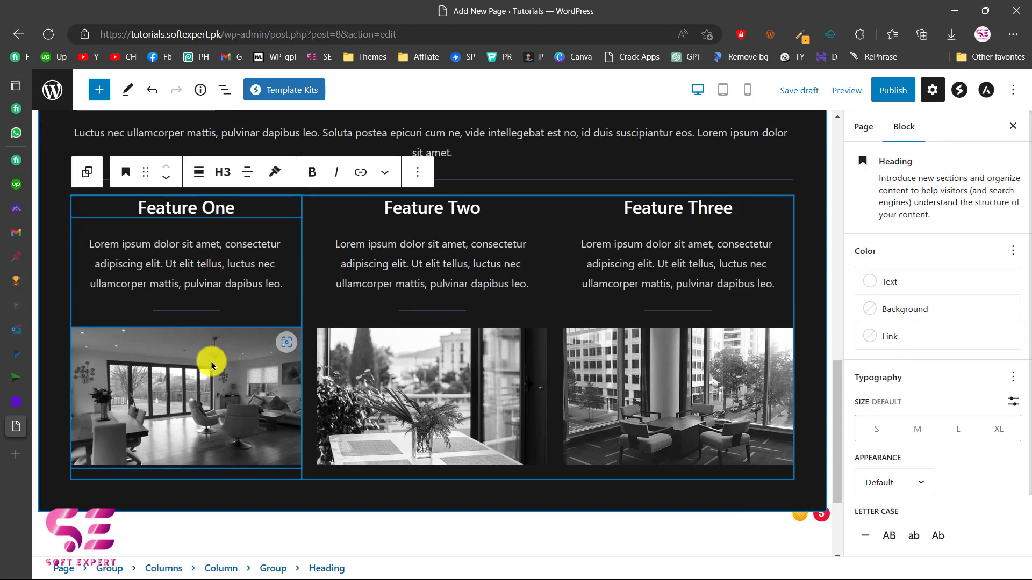
{"action": "scroll", "coordinate": [330, 304], "scroll_direction": "down", "scroll_amount": 1}
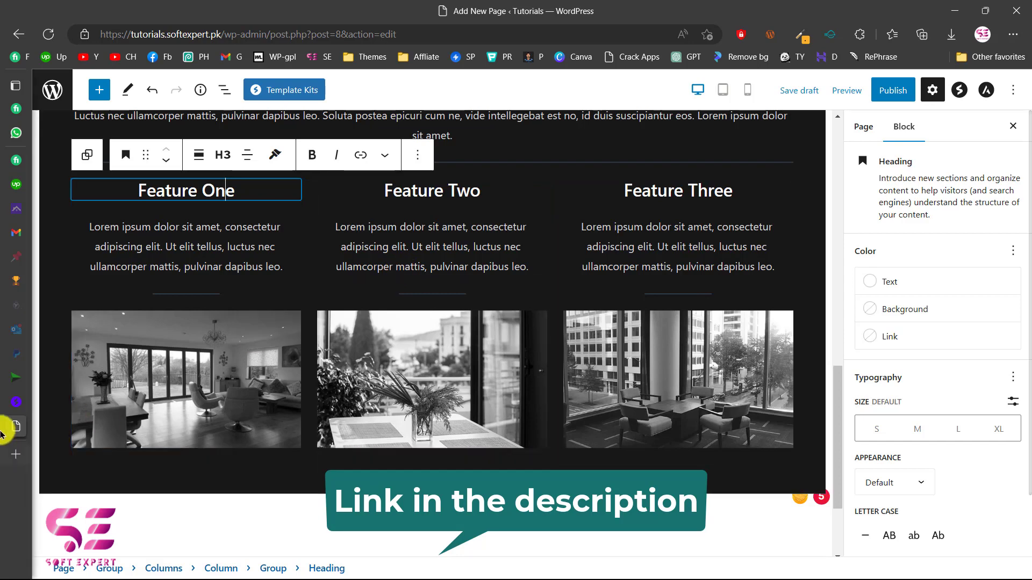
{"action": "left_click", "coordinate": [18, 403]}
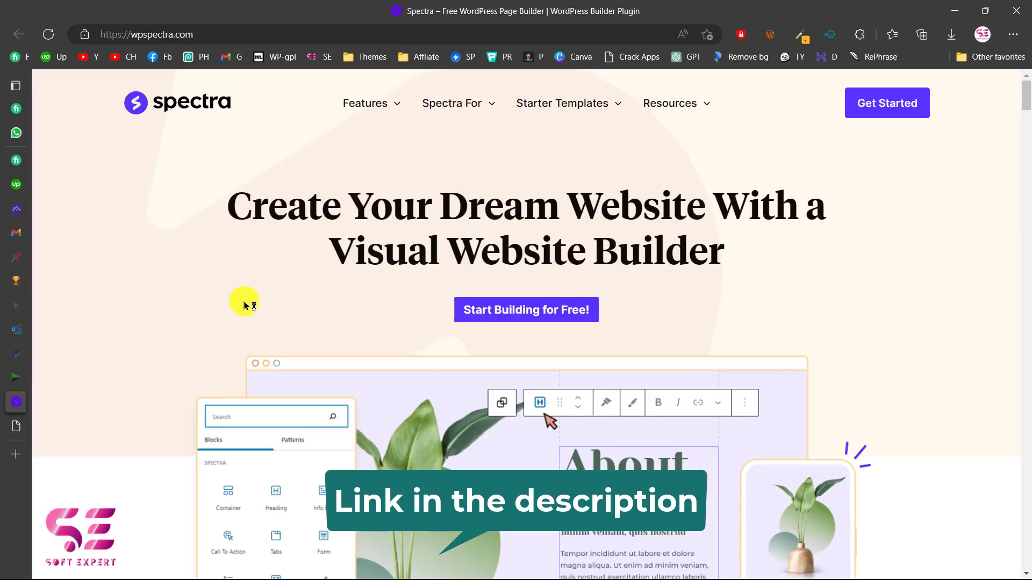